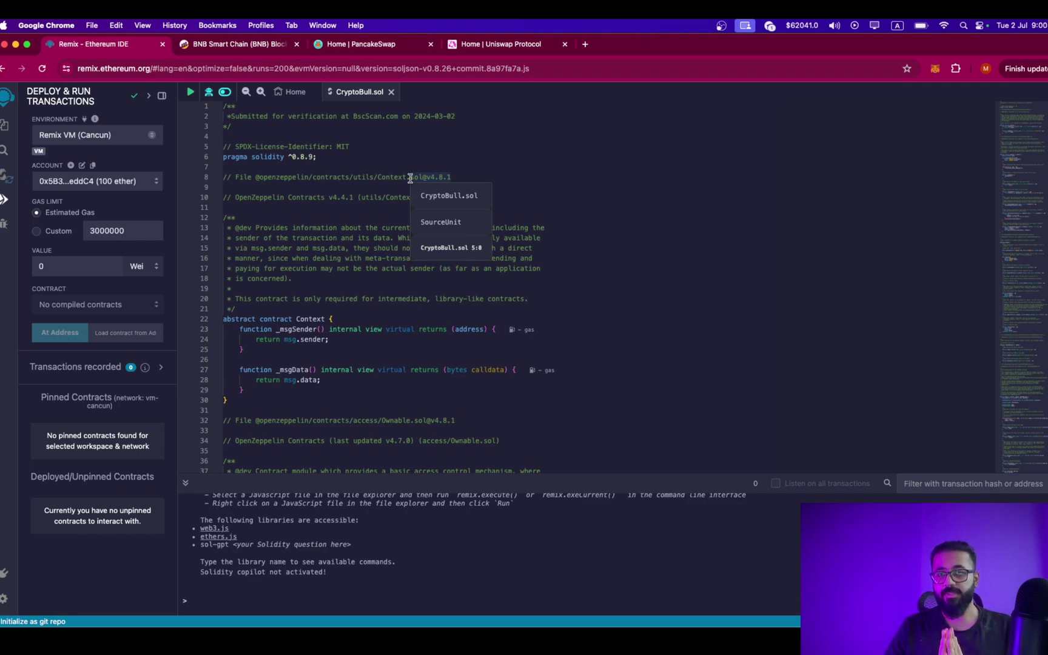
Step: Open CryptoBull.sol from the default workspace and set the Solidity compiler version to 0.8.9+commit.e5eed63a
click(5, 125)
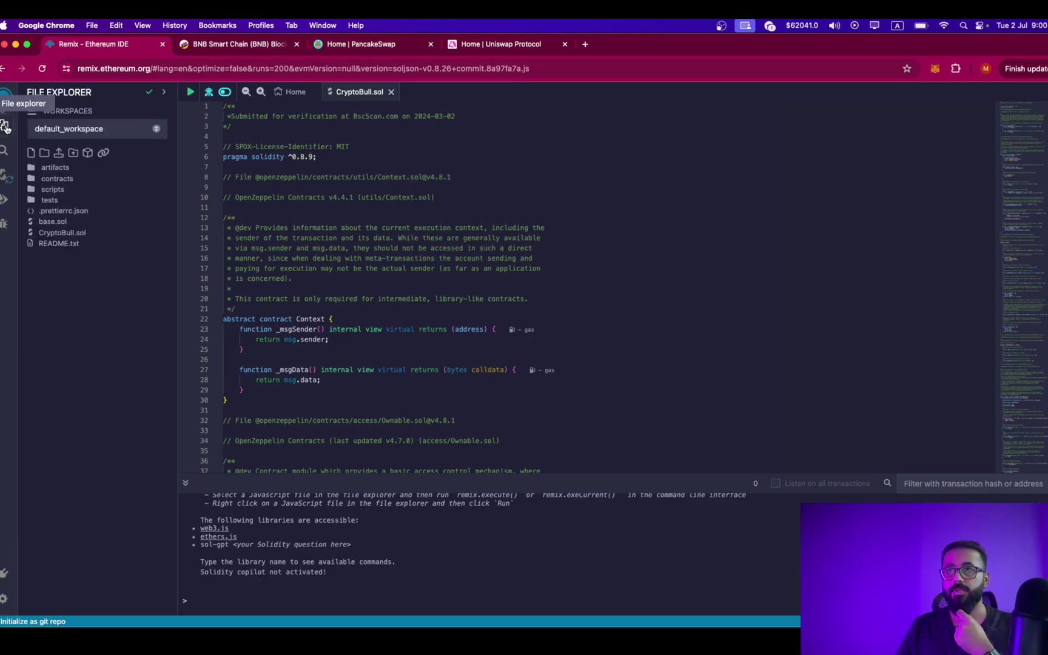
click(70, 234)
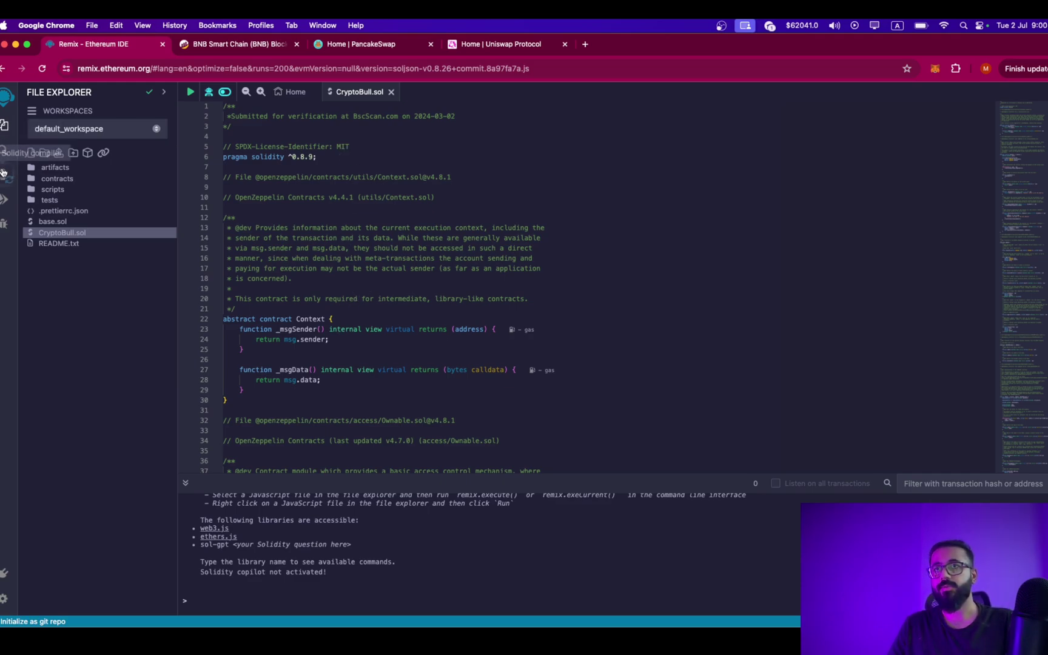
scroll(346, 179, down, 2)
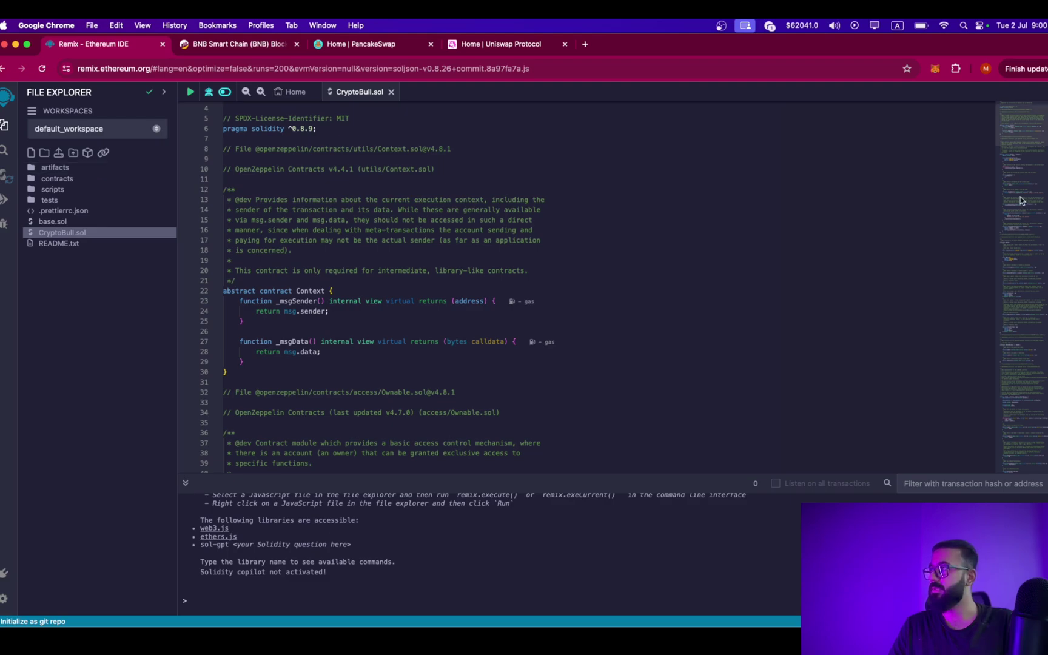
click(3, 173)
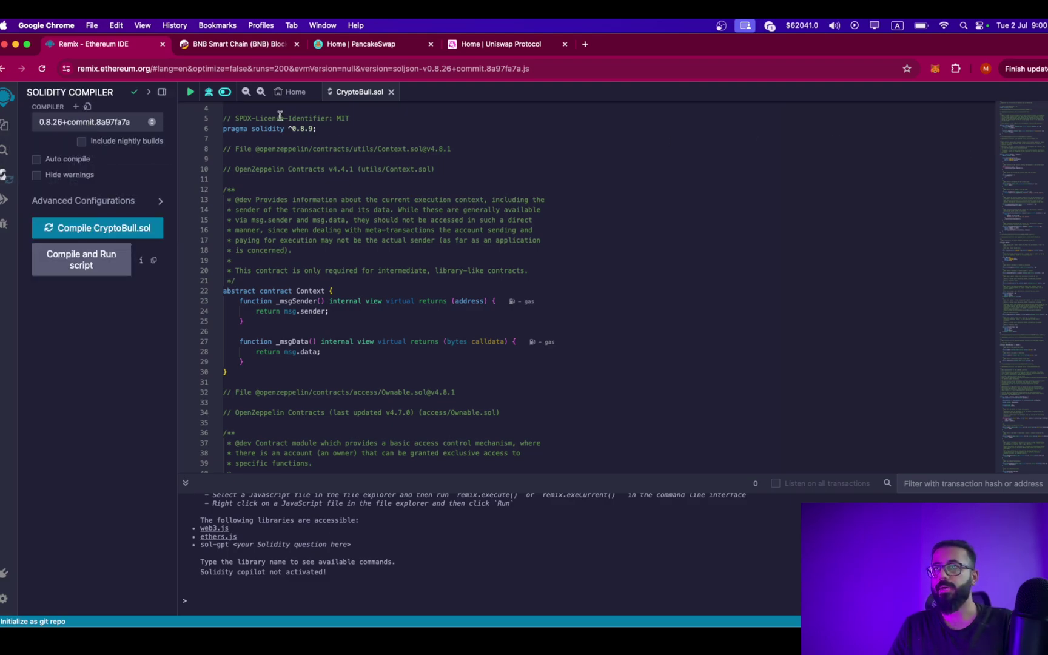
click(94, 122)
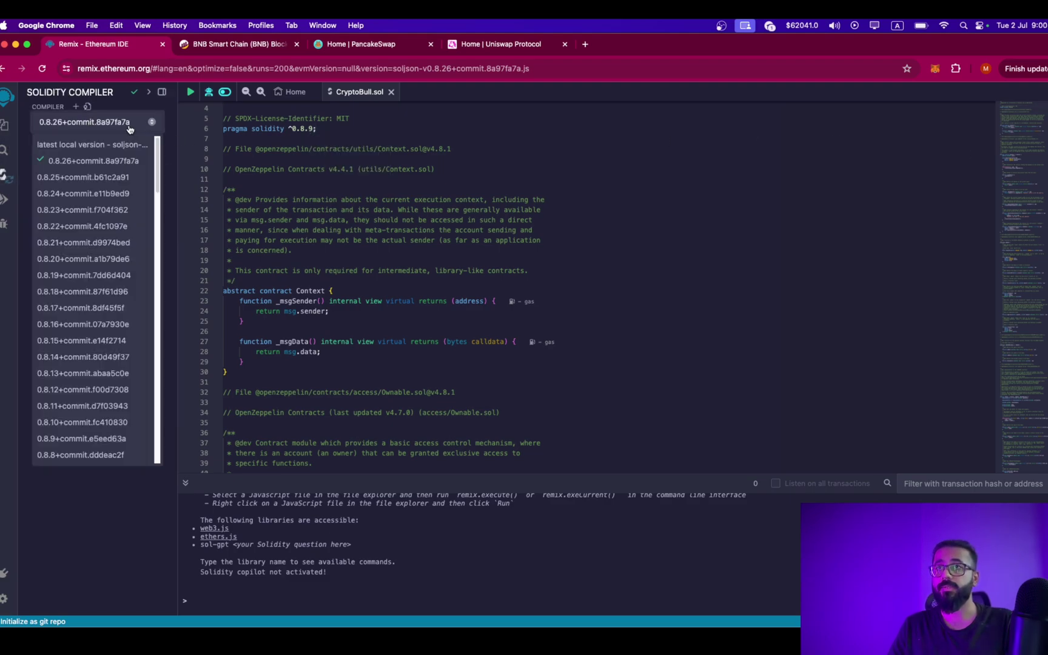
scroll(105, 342, down, 3)
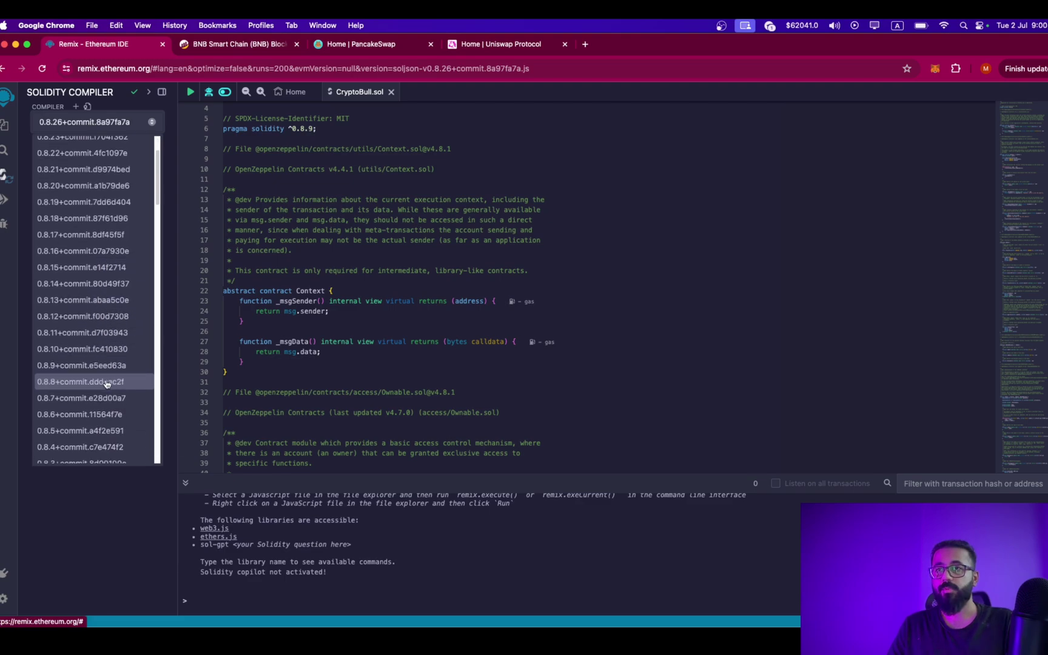
click(106, 364)
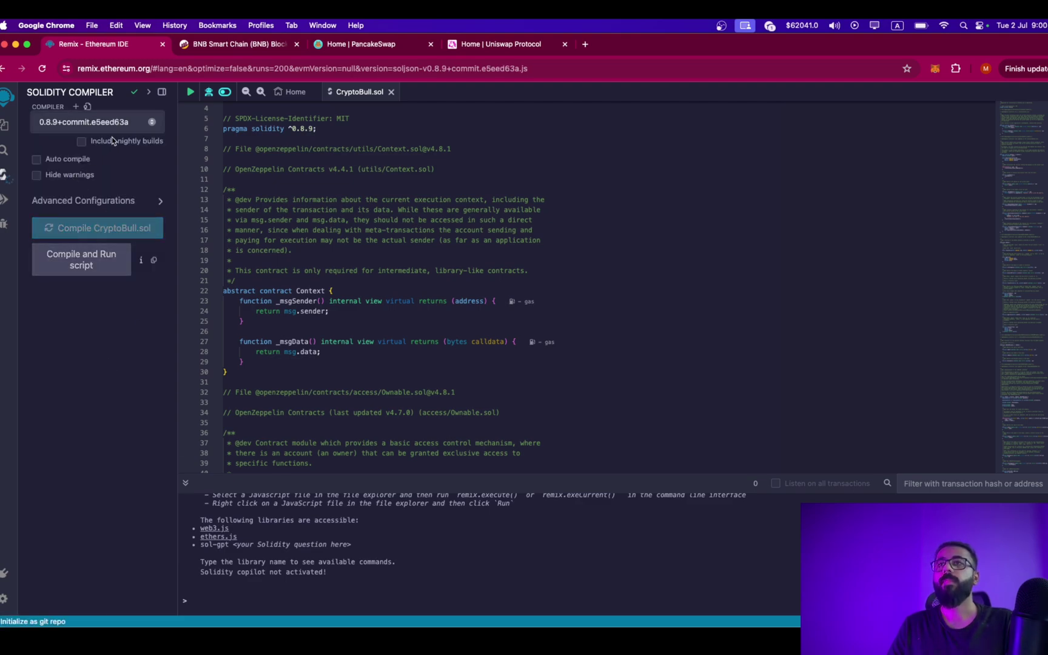
Step: Enable optimization in the compiler's advanced configurations and compile CryptoBull.sol
click(114, 202)
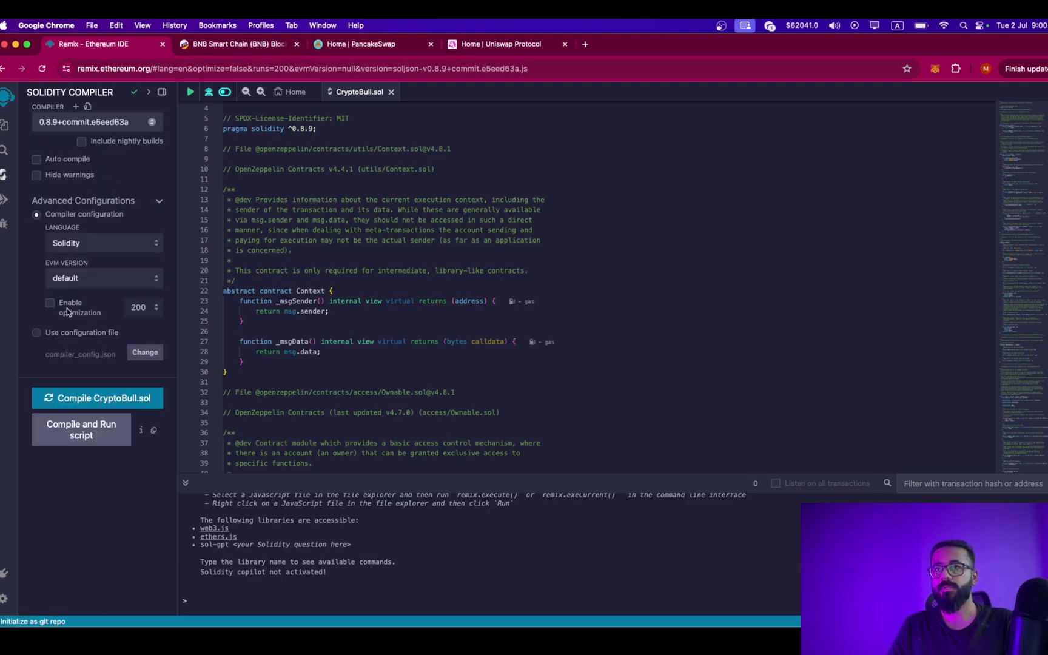
click(49, 304)
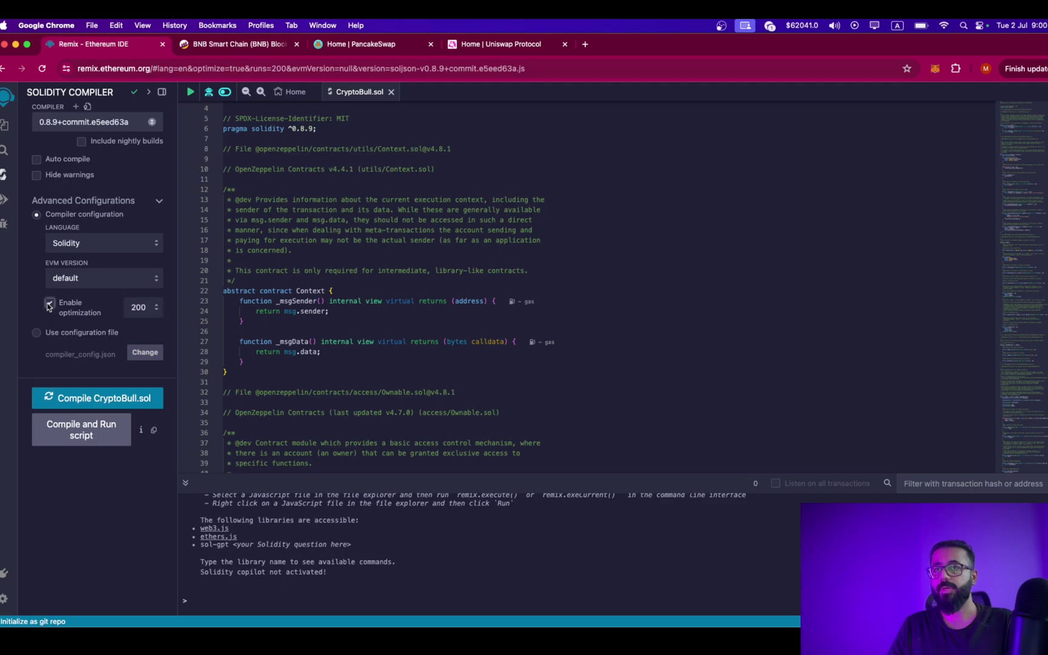
click(117, 404)
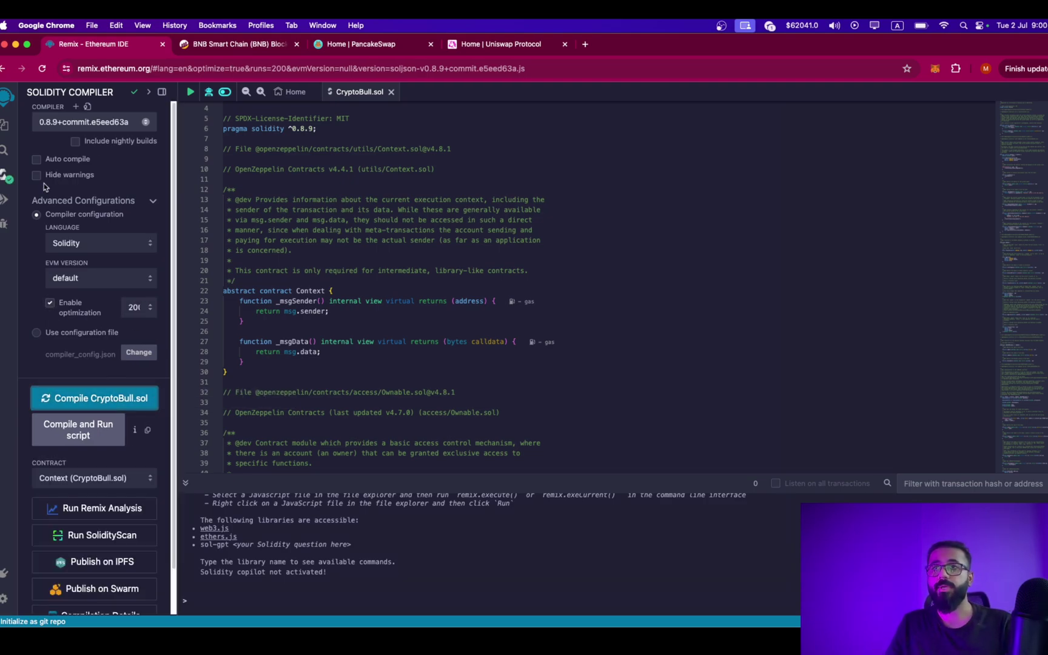
Step: Set the deployment environment to Injected Provider - MetaMask and check the connected account against the wallet
click(5, 199)
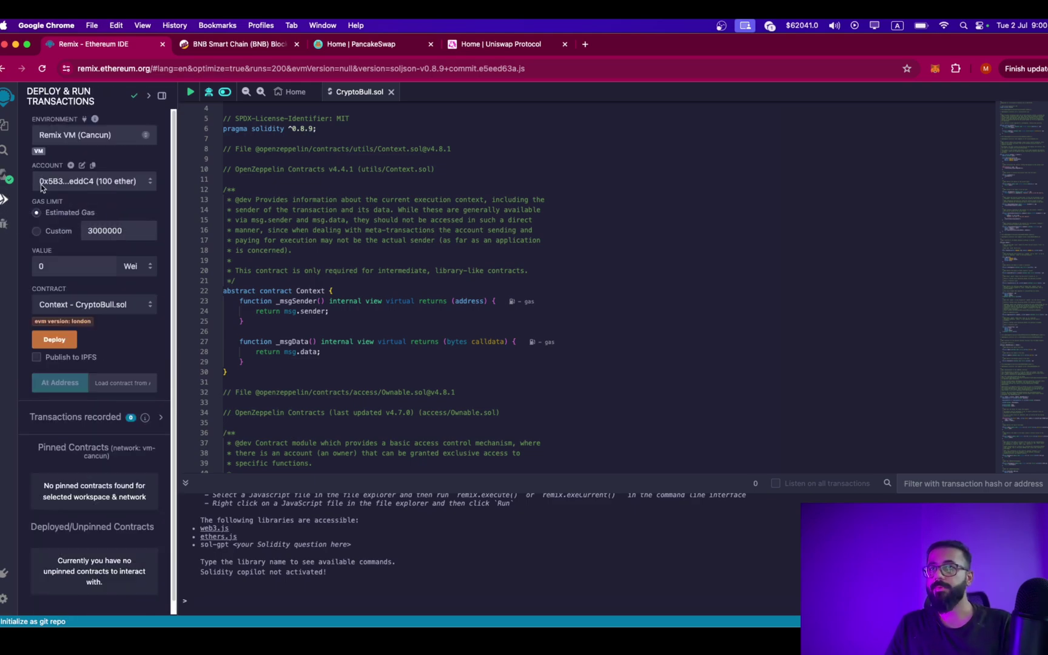
click(81, 138)
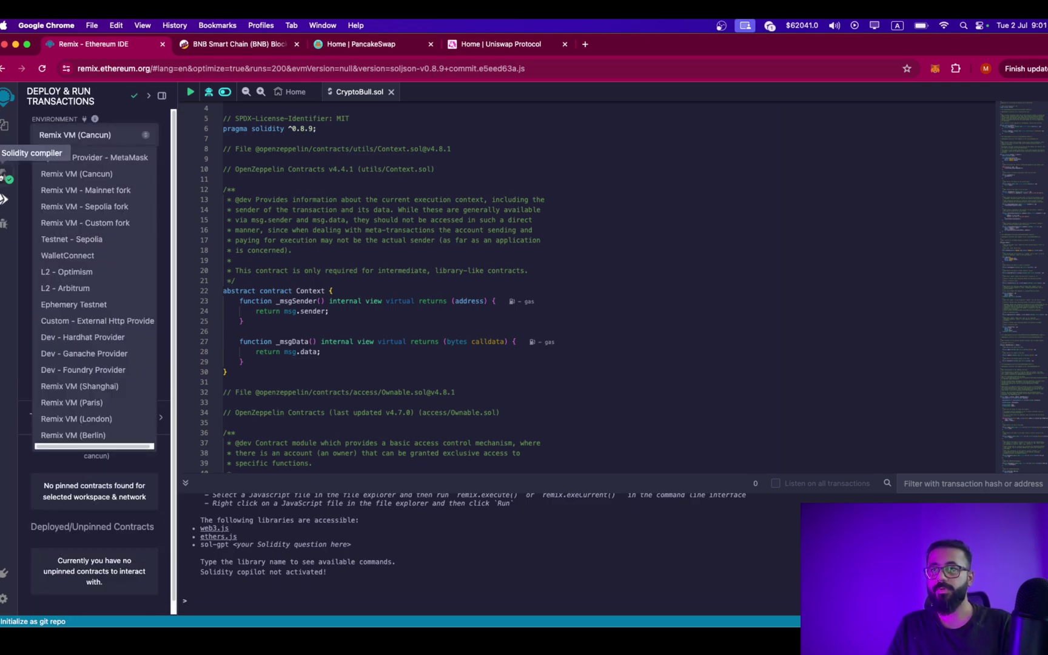
click(91, 157)
click(134, 181)
click(135, 182)
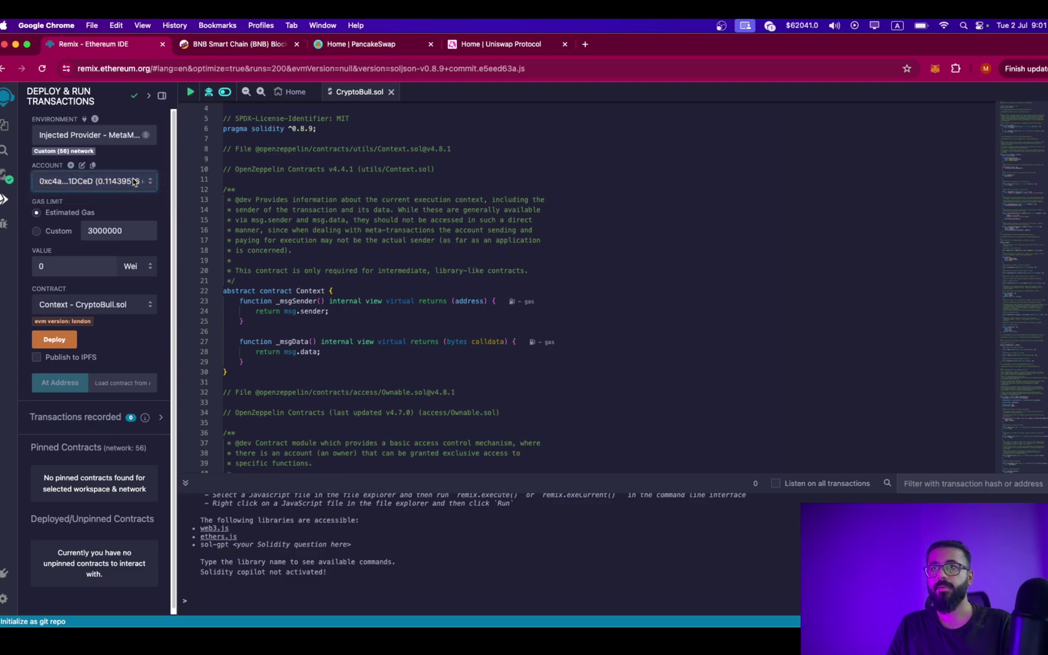
click(936, 70)
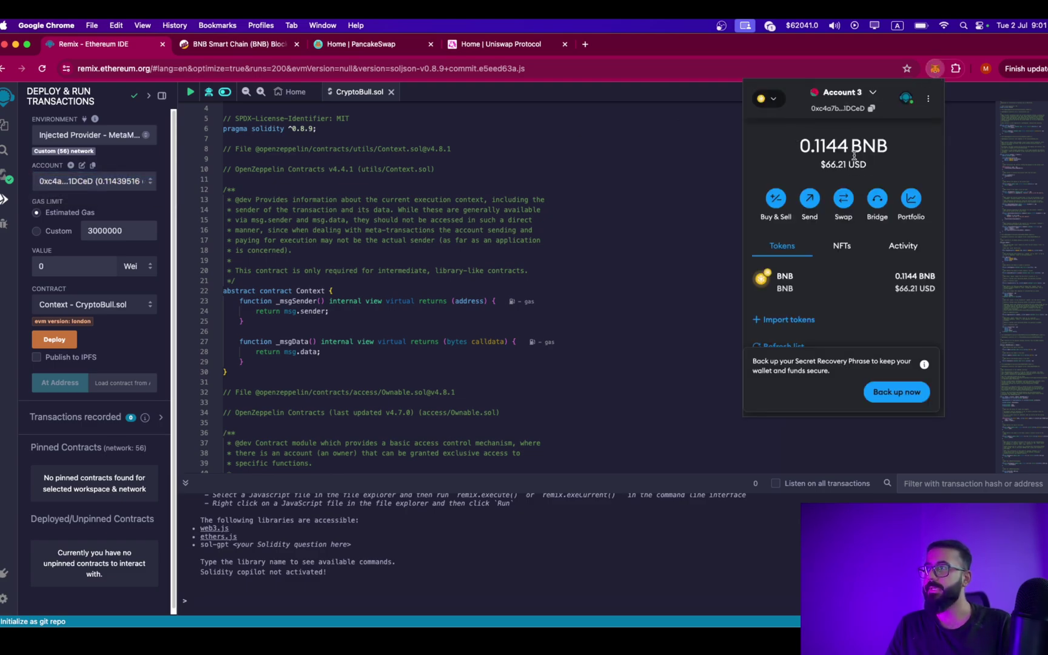
click(139, 158)
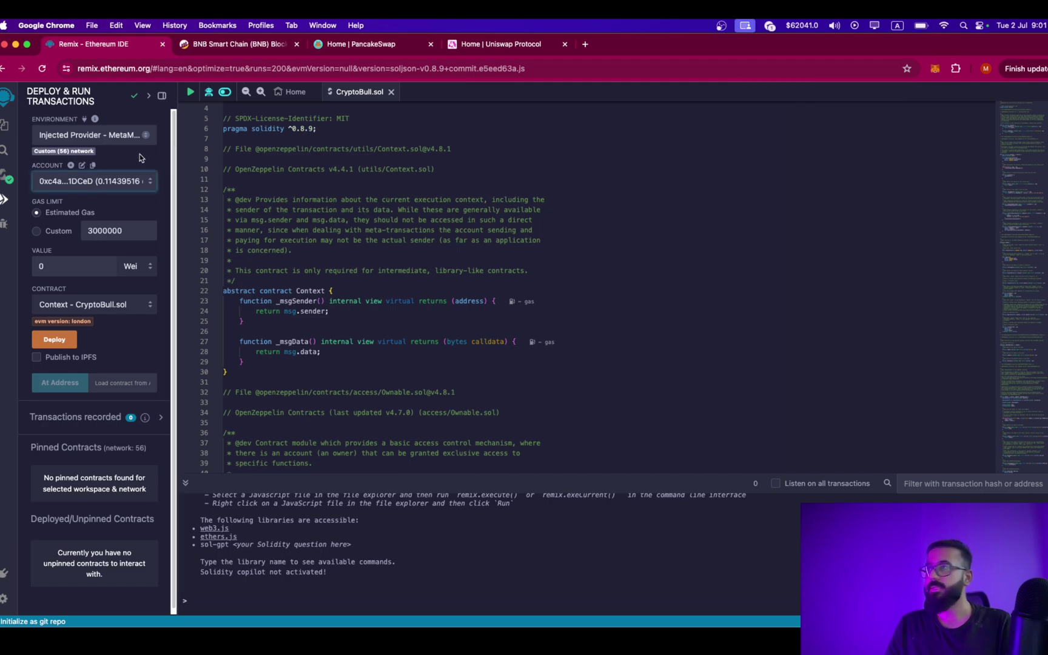
Step: Choose the CryptoBull - CryptoBull.sol contract and deploy it to the connected network
click(95, 309)
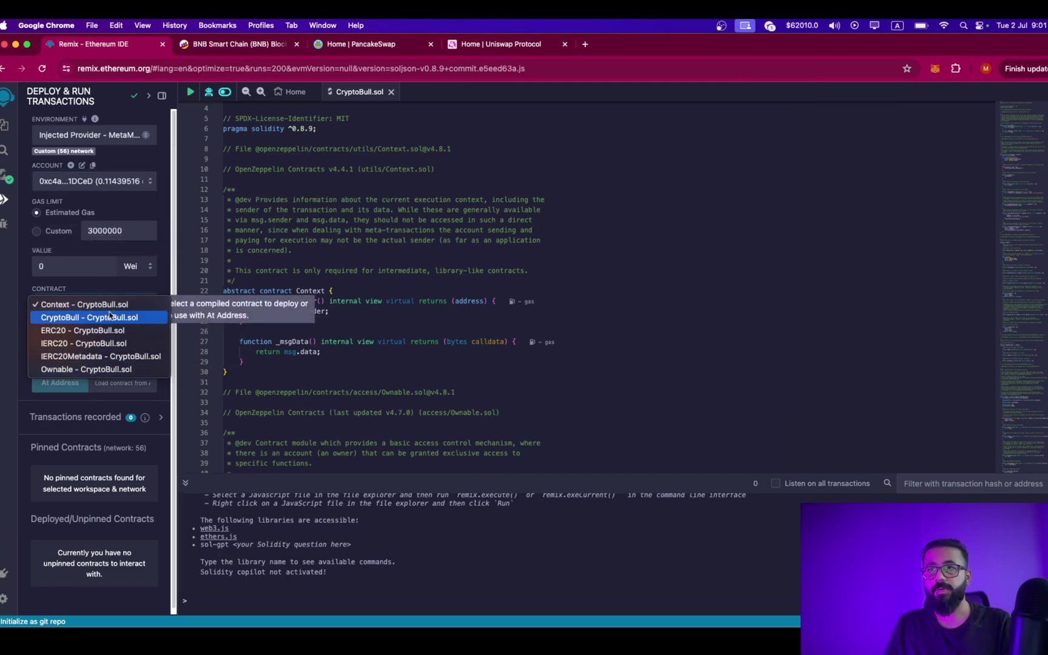
click(111, 318)
click(53, 343)
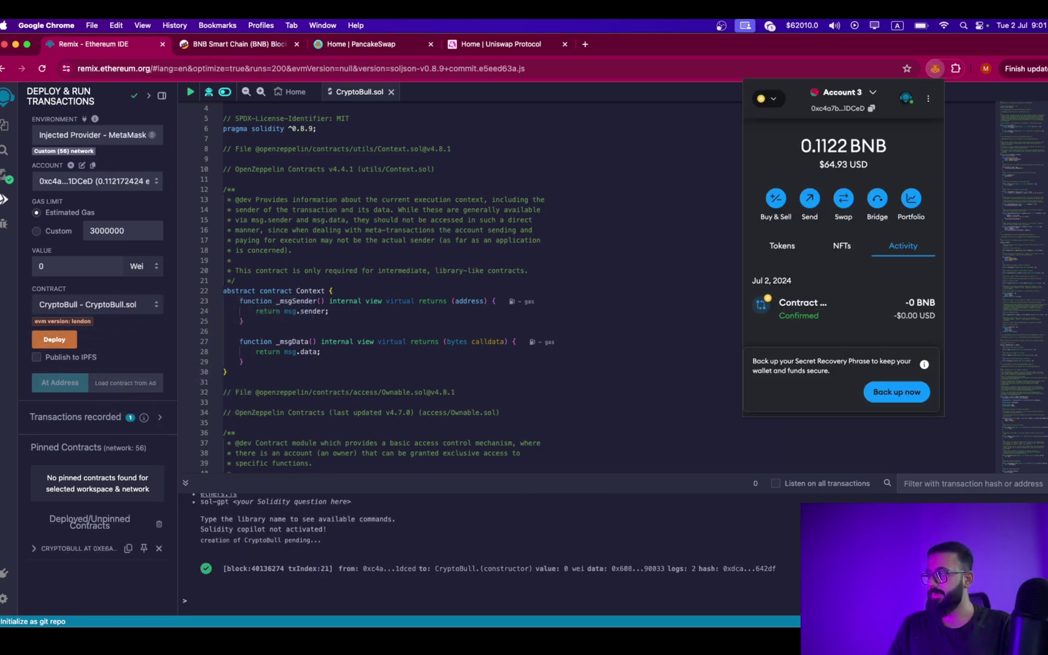
click(54, 340)
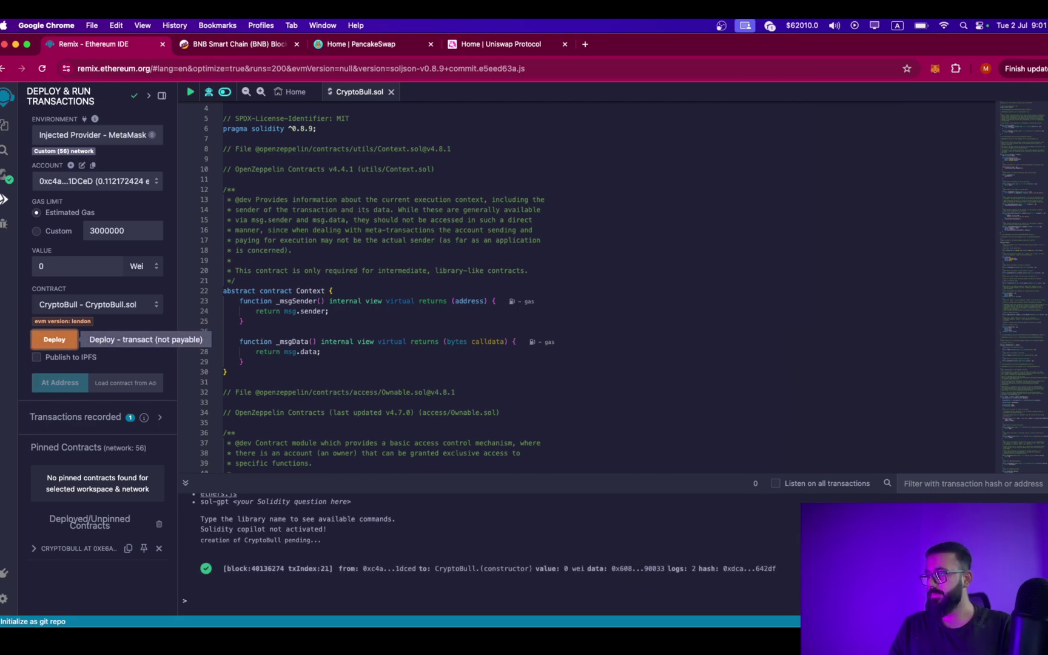
Step: Copy the transaction hash from the deployment's log entry and look up that transaction on BscScan
click(597, 564)
scroll(439, 516, down, 3)
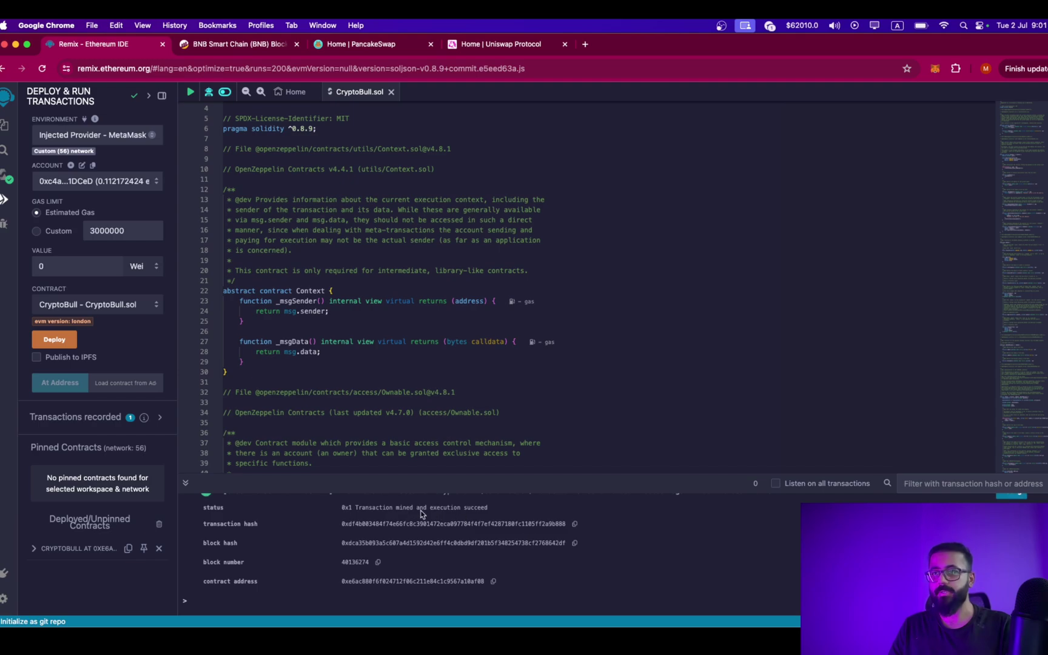
click(574, 523)
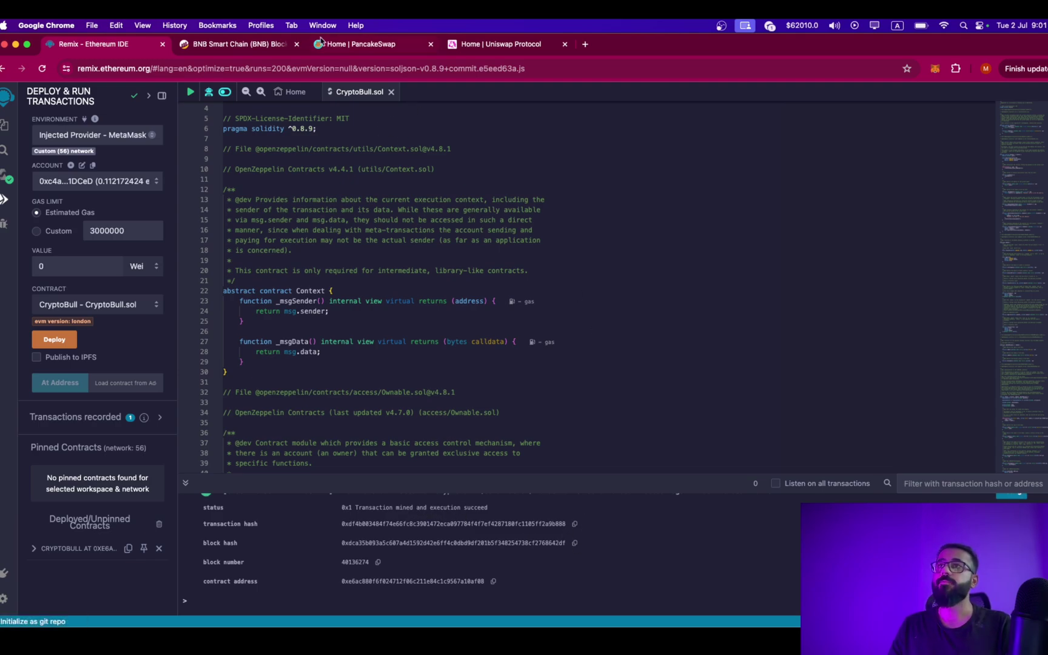
click(259, 50)
right_click(316, 196)
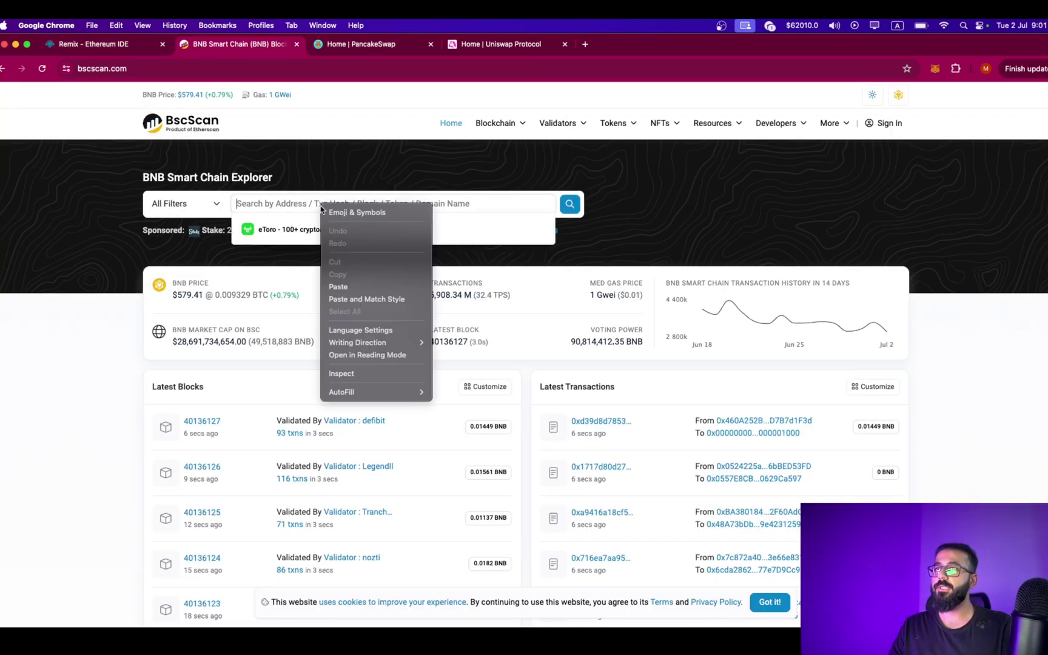
click(352, 285)
key(Return)
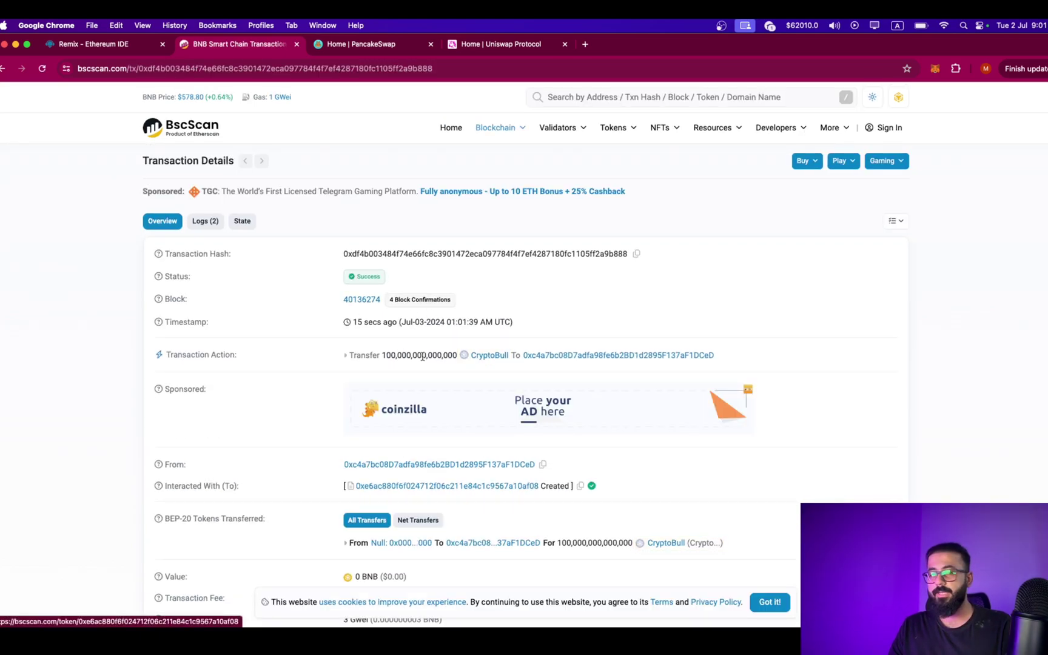
Step: Open the CryptoBull token's contract page from the transaction and start verifying and publishing its source code
click(486, 356)
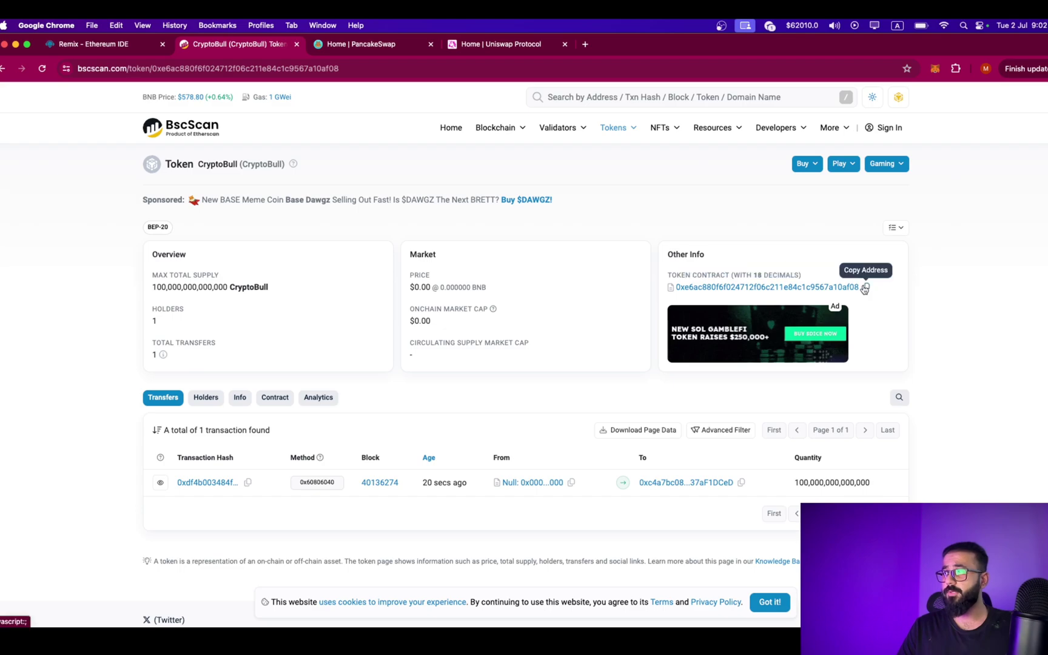
click(838, 288)
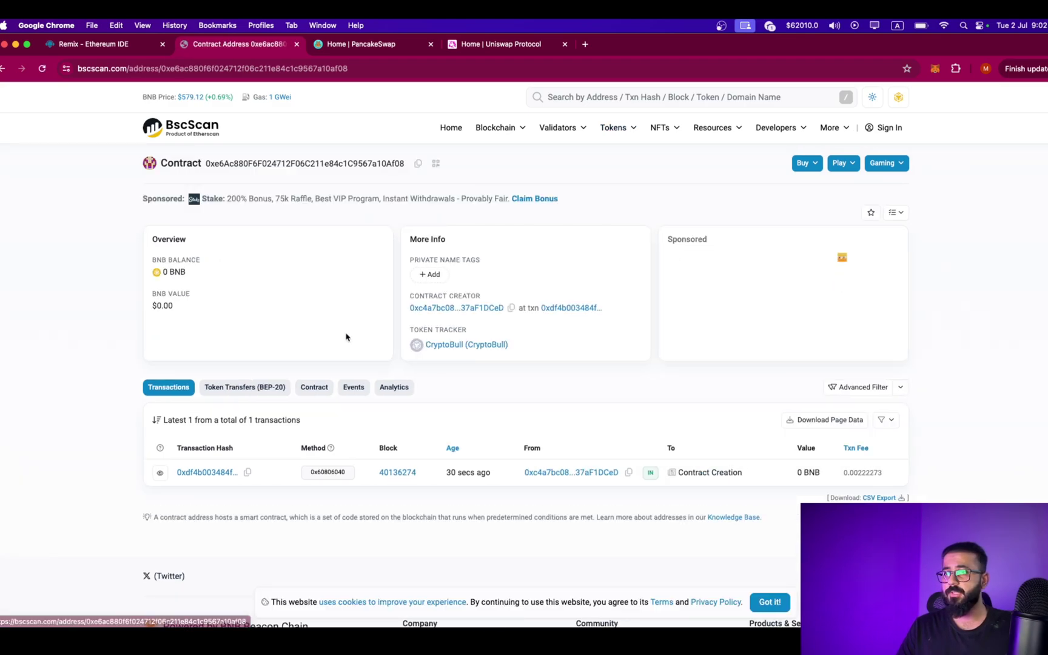
click(323, 391)
click(304, 432)
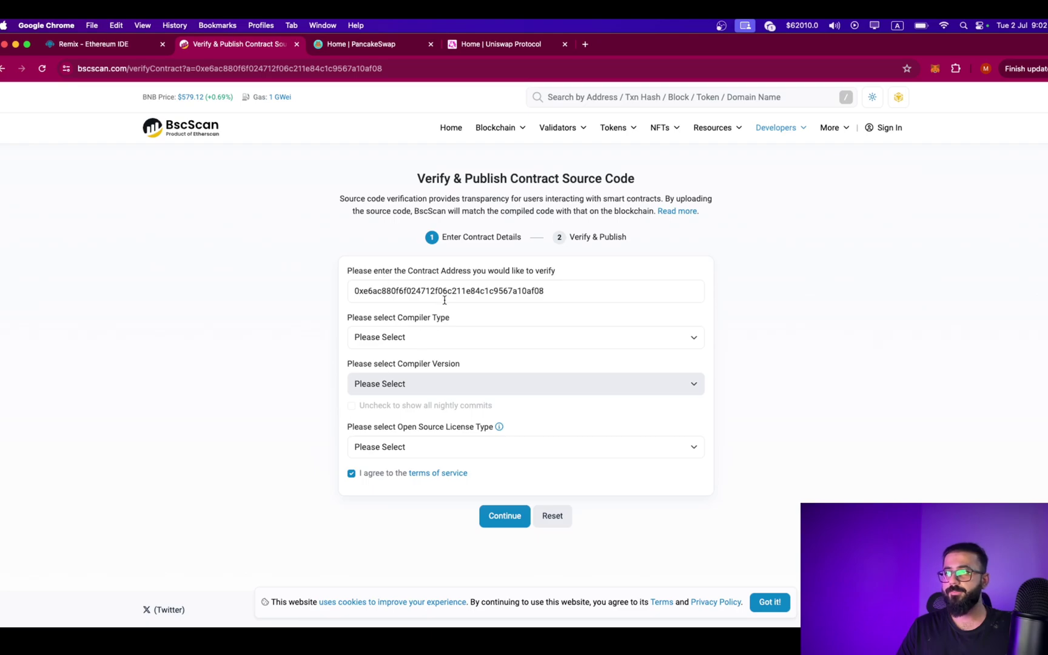
Step: Submit the contract details with compiler type Solidity (Single file), version v0.8.9+commit.e5eed63a and MIT License (MIT)
click(451, 334)
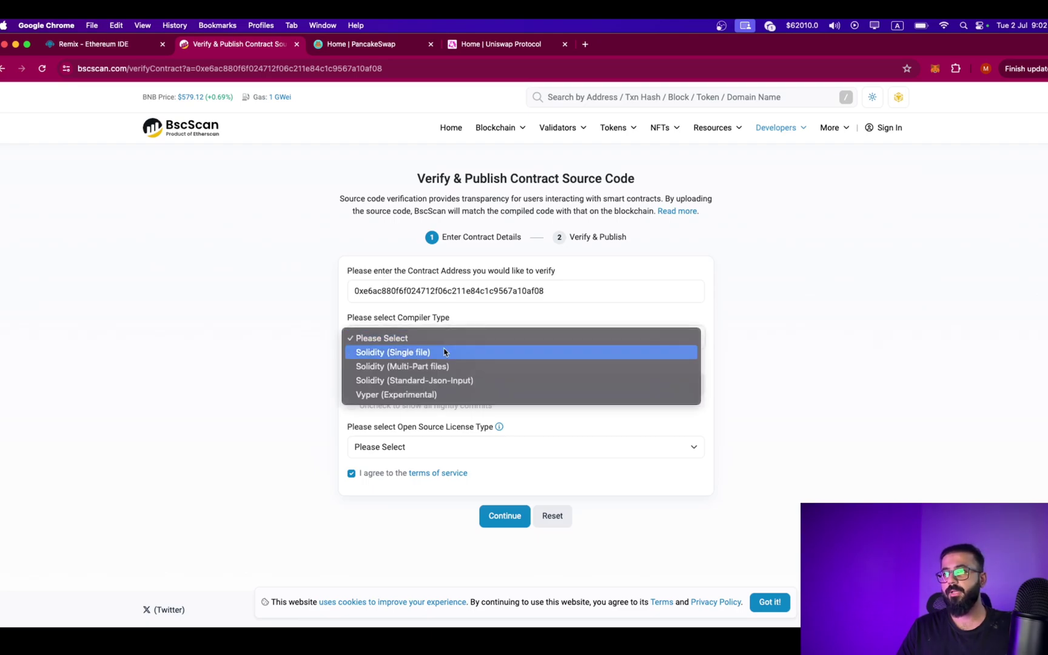
click(444, 352)
click(424, 384)
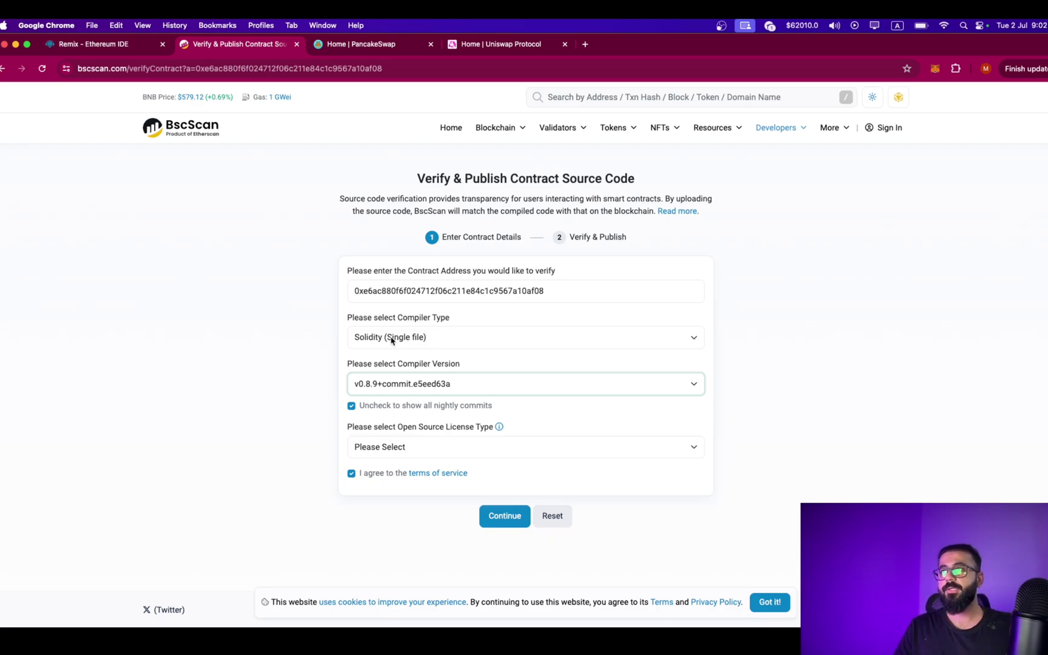
click(387, 448)
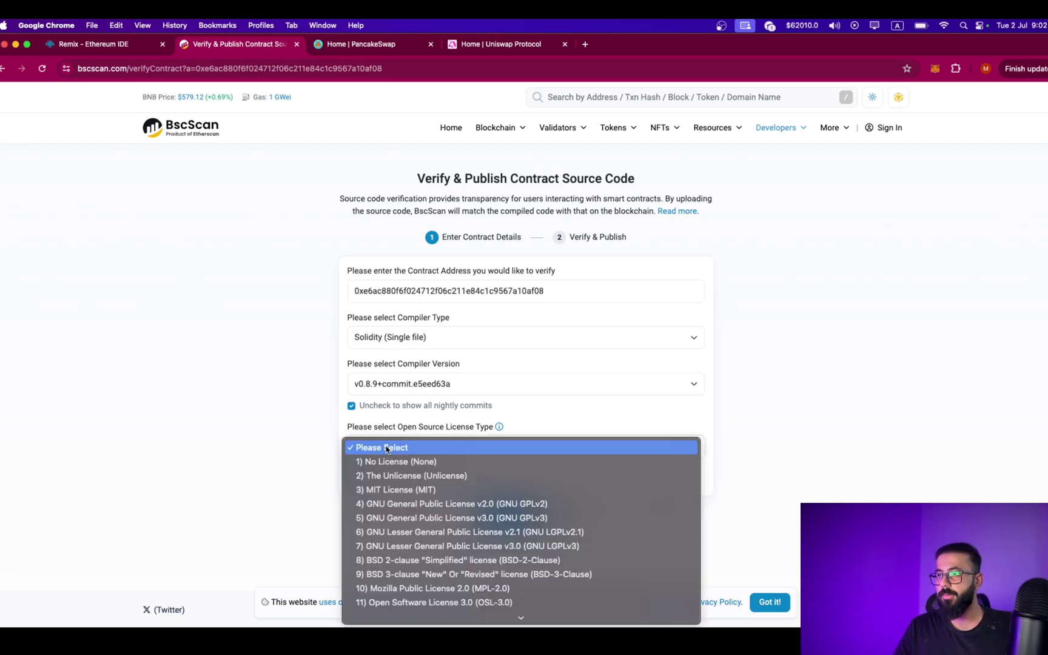
click(401, 490)
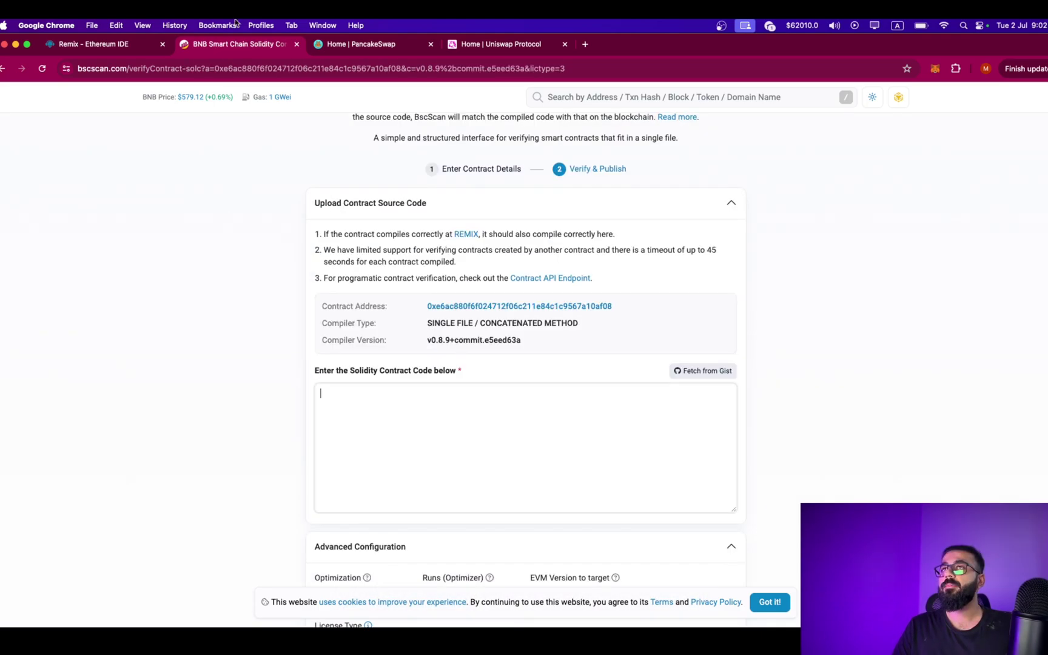
Step: Copy all the CryptoBull.sol source code from Remix and paste it into BscScan's Solidity contract code field
click(139, 44)
key(super+c)
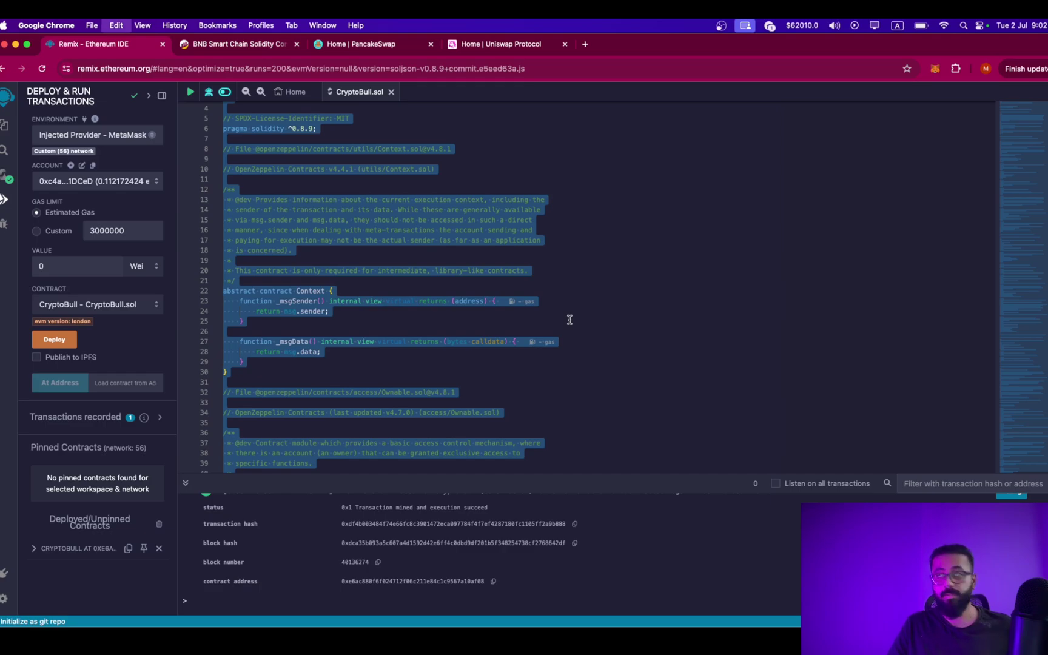
click(254, 47)
click(468, 388)
key(super+v)
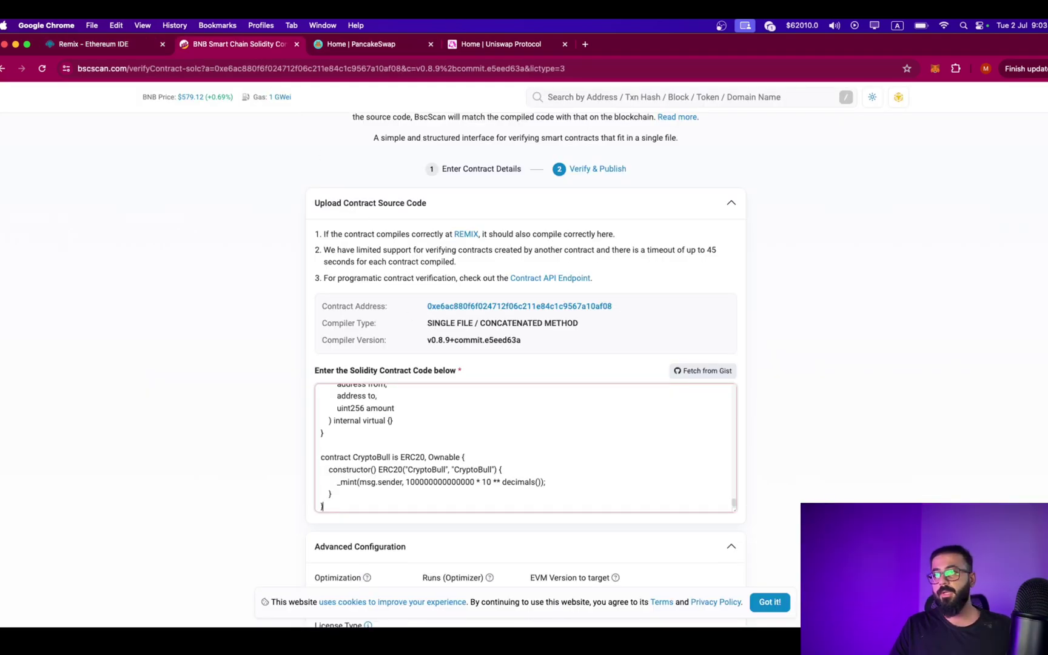
Step: Set Optimization to Yes in the verification form's advanced configuration
scroll(515, 461, down, 3)
click(615, 440)
click(235, 413)
click(403, 437)
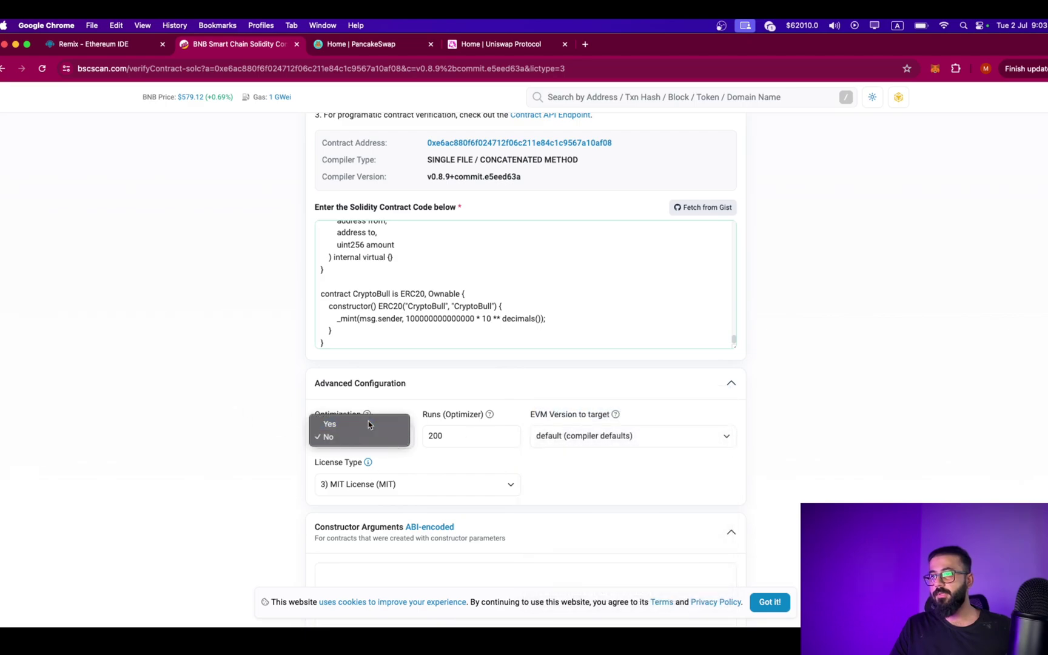
click(330, 424)
Step: Verify and publish the contract source, then open the CryptoBull contract's code page
scroll(522, 505, down, 5)
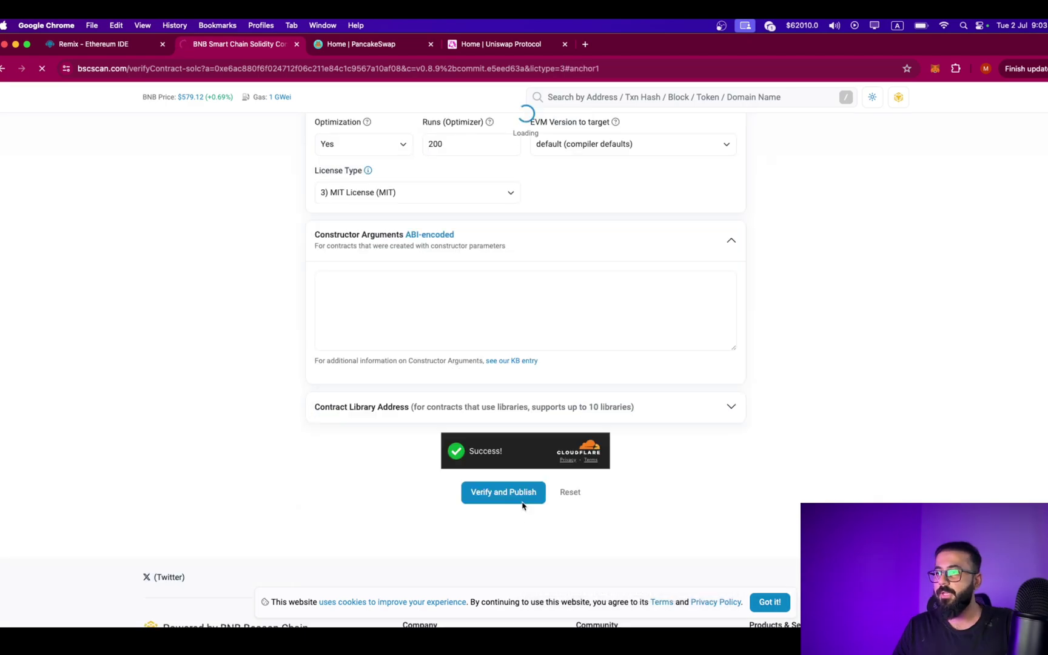
click(406, 313)
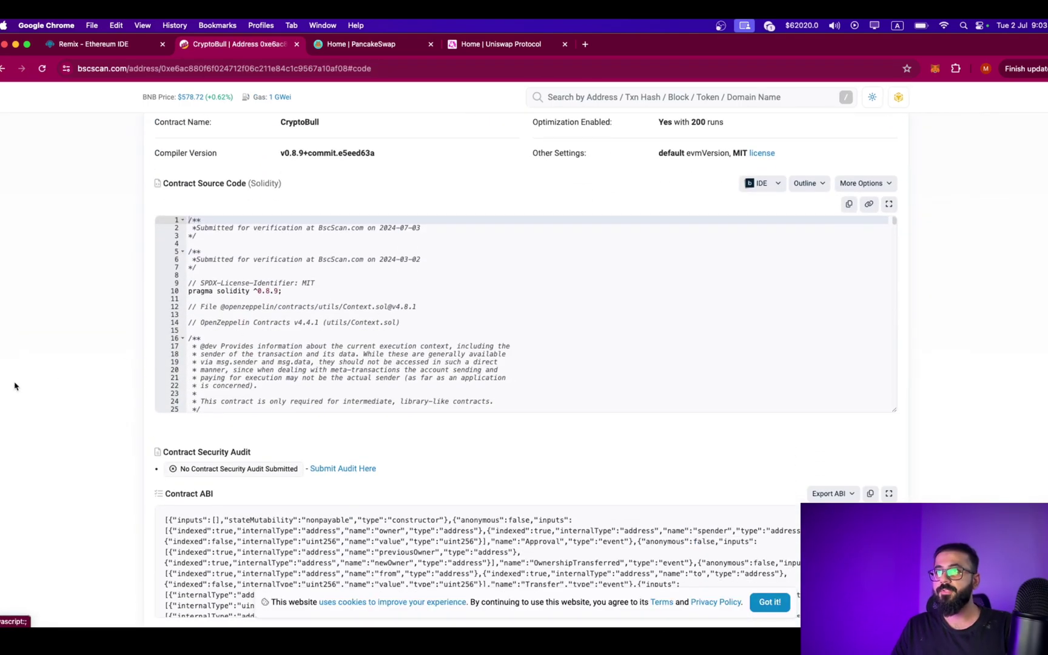
scroll(15, 386, up, 3)
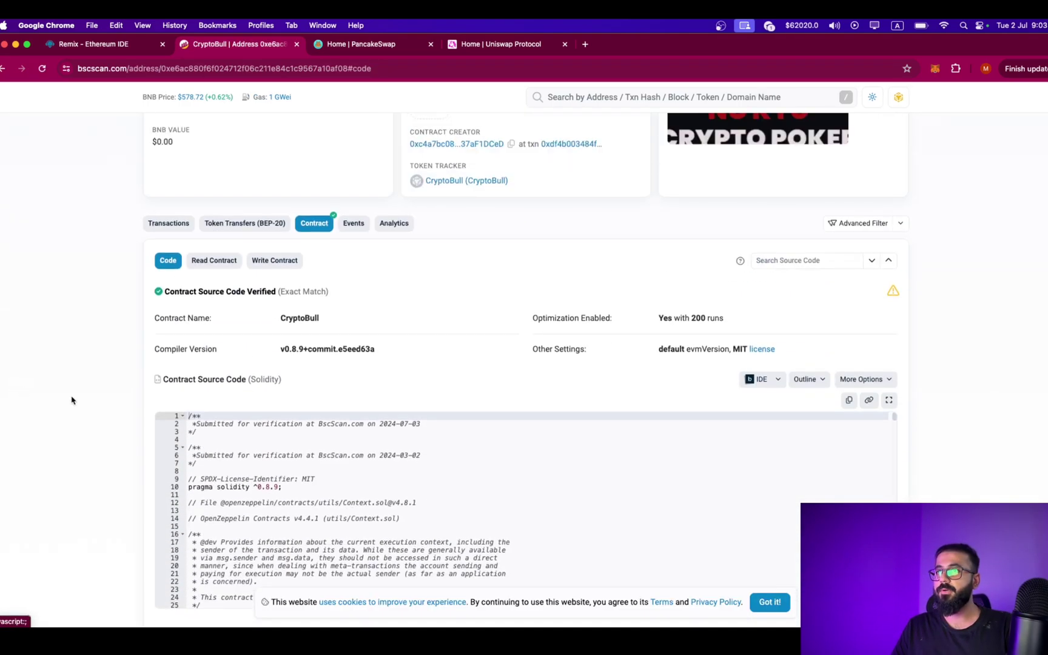
Step: Open the verified contract's write functions on BscScan, then switch to PancakeSwap and connect the MetaMask wallet
click(281, 261)
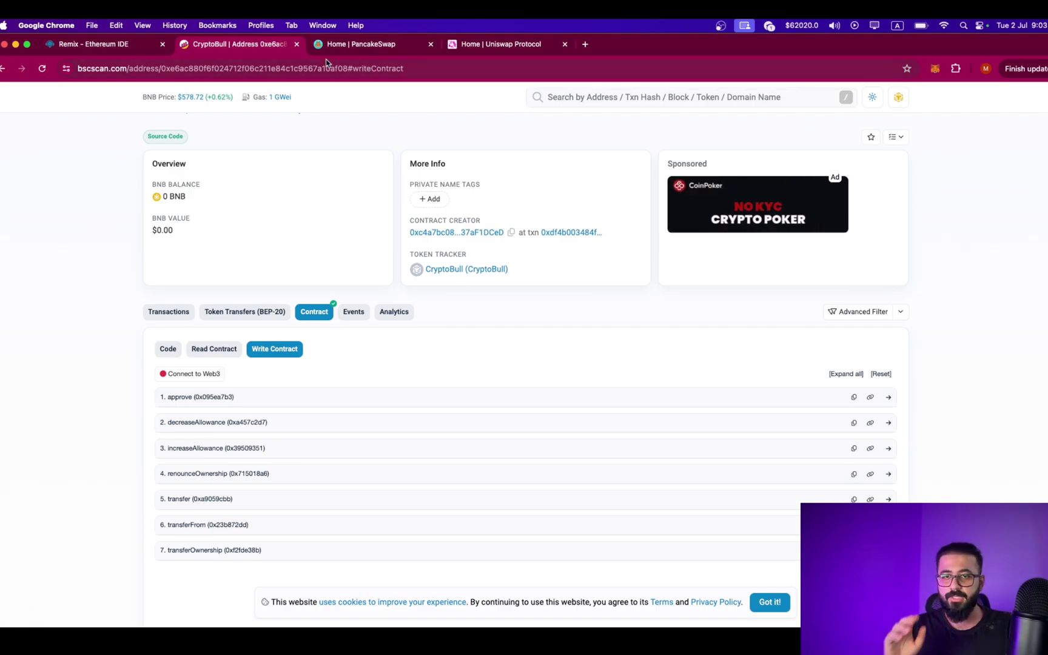
click(351, 43)
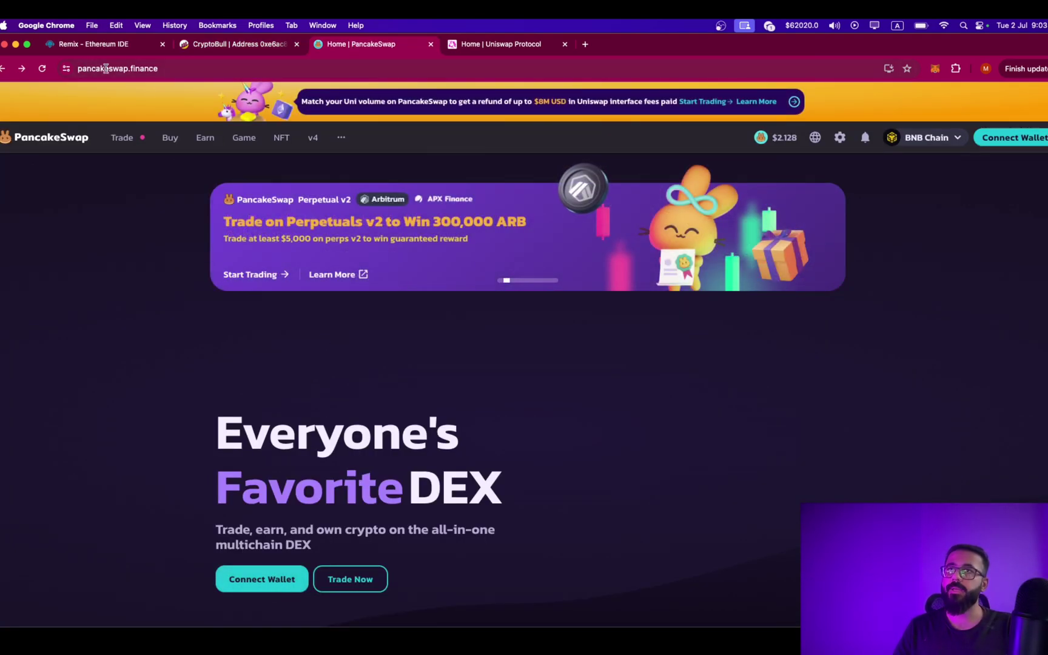
click(270, 582)
click(359, 330)
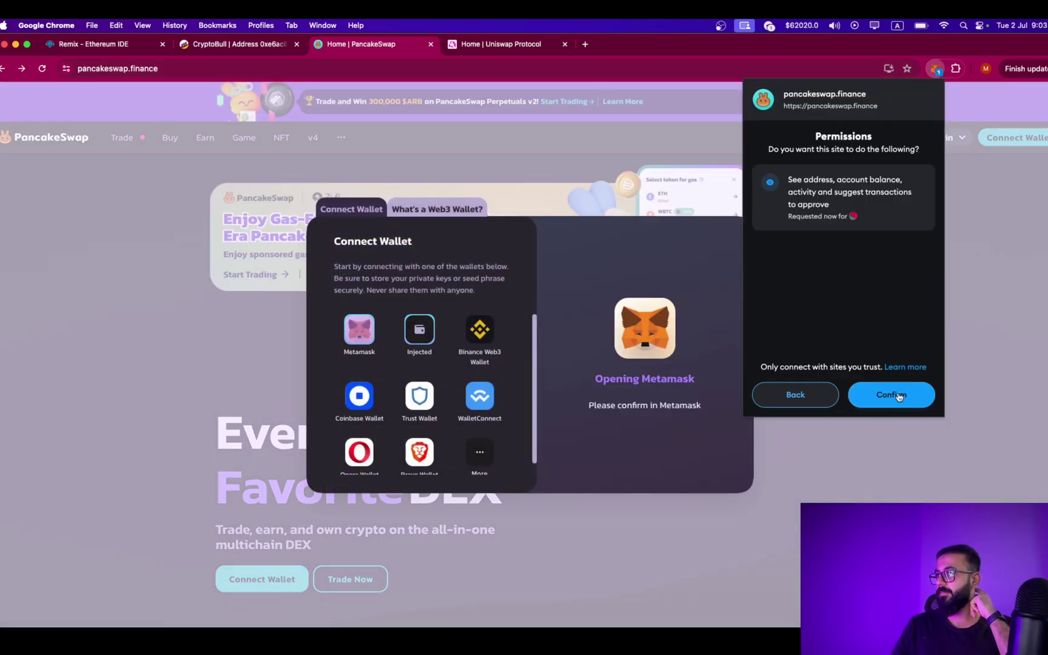
click(898, 397)
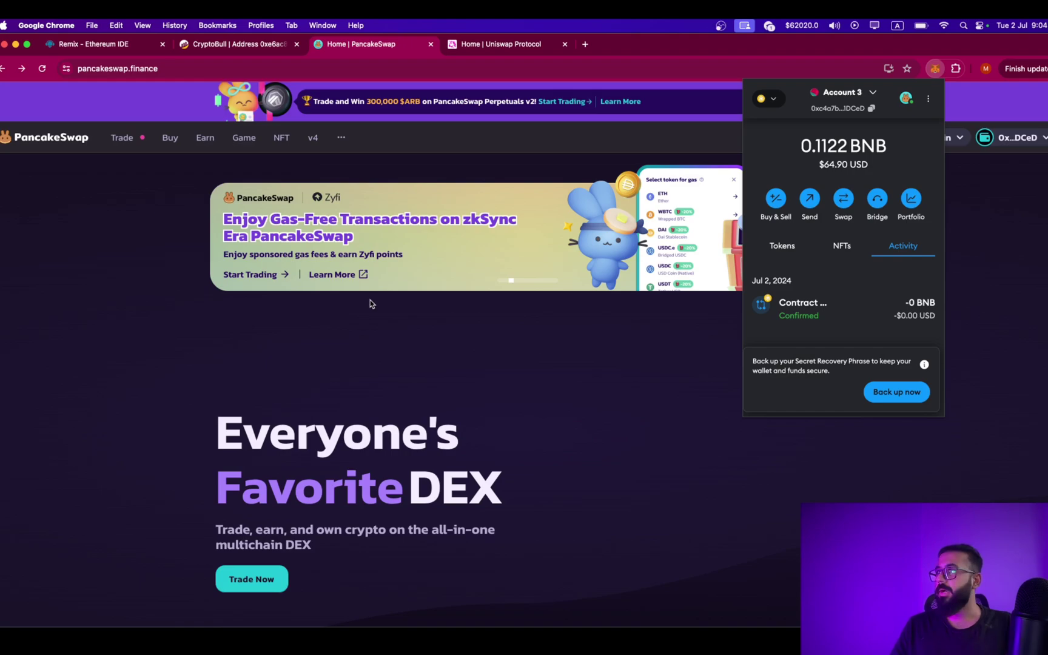
click(599, 398)
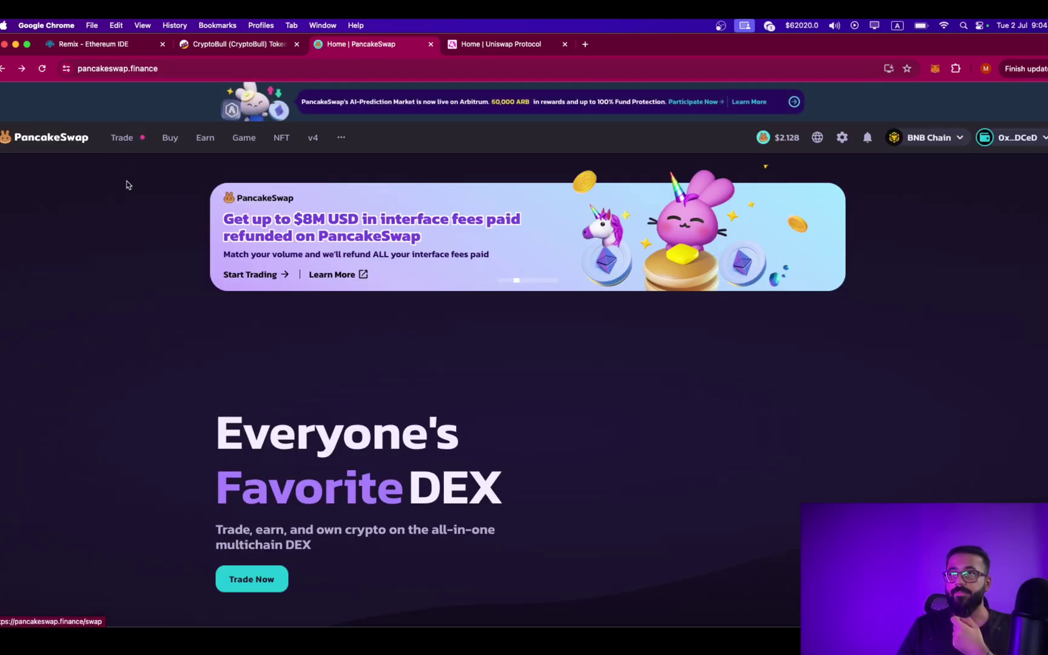
Step: Go to PancakeSwap's liquidity page, filter the positions to V2 and open the form for adding liquidity
mouse_move(123, 140)
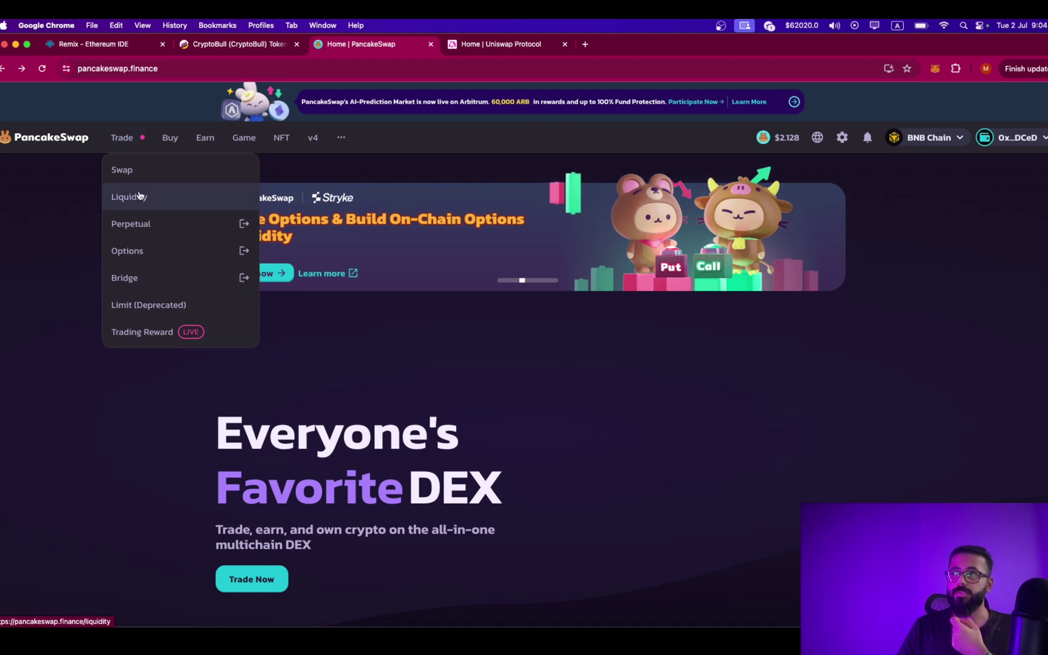
click(139, 196)
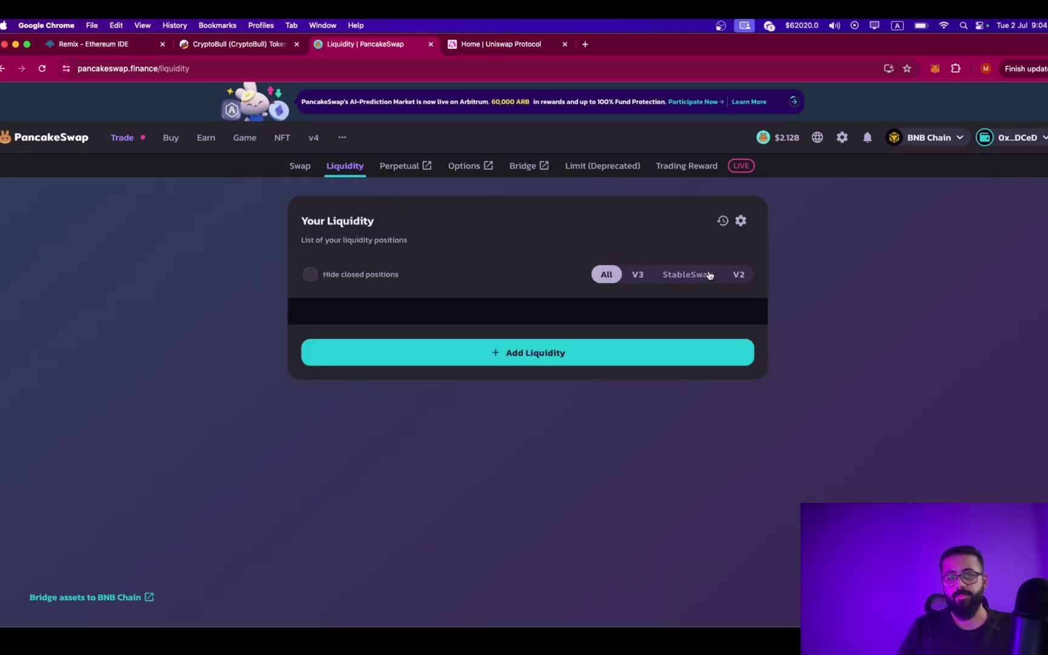
click(740, 278)
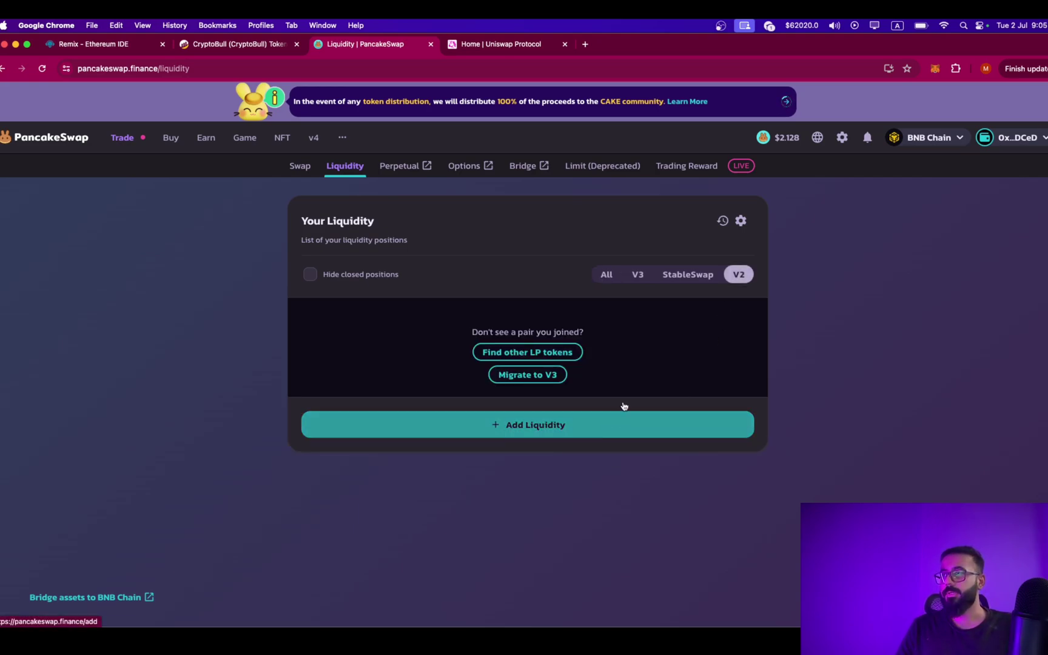
click(606, 432)
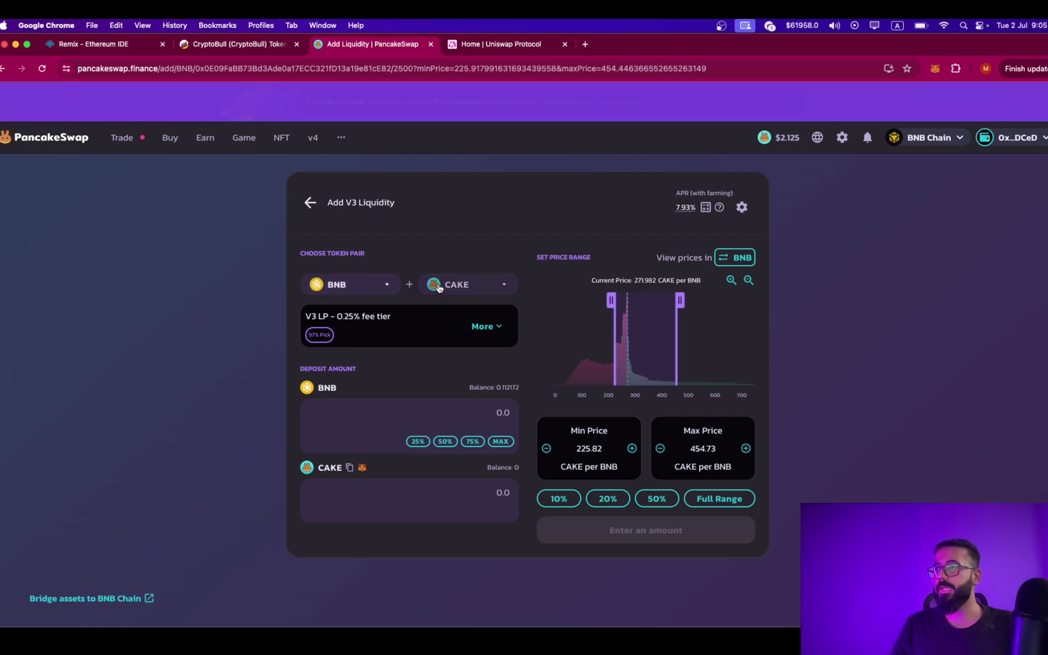
Step: Import CryptoBull by its pasted contract address, accepting the import risk, and pair it with BNB
click(375, 289)
right_click(489, 223)
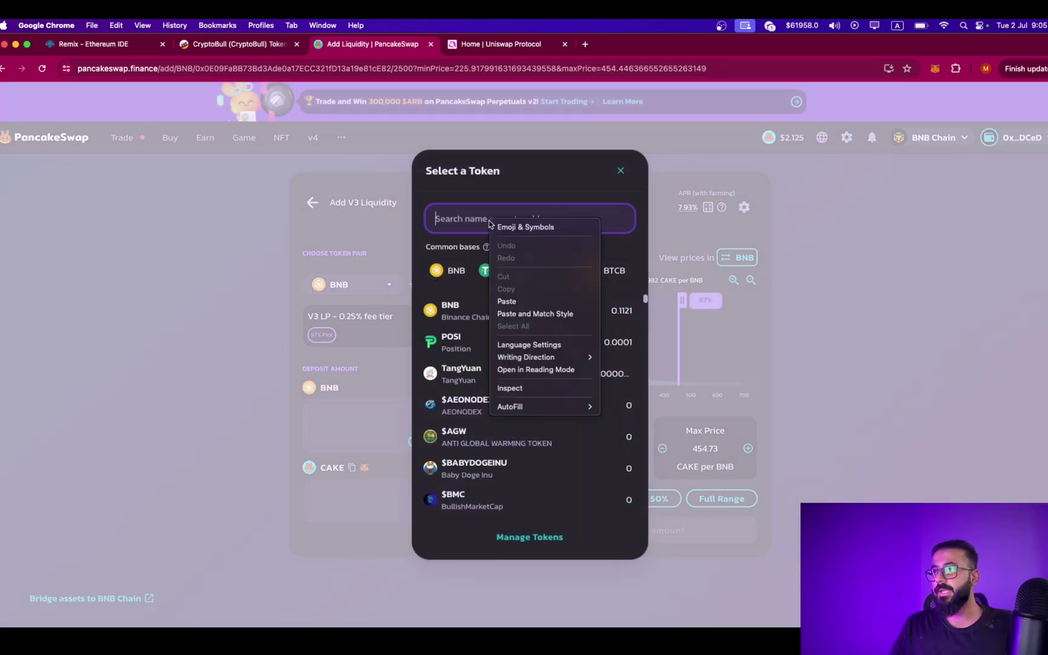
click(507, 301)
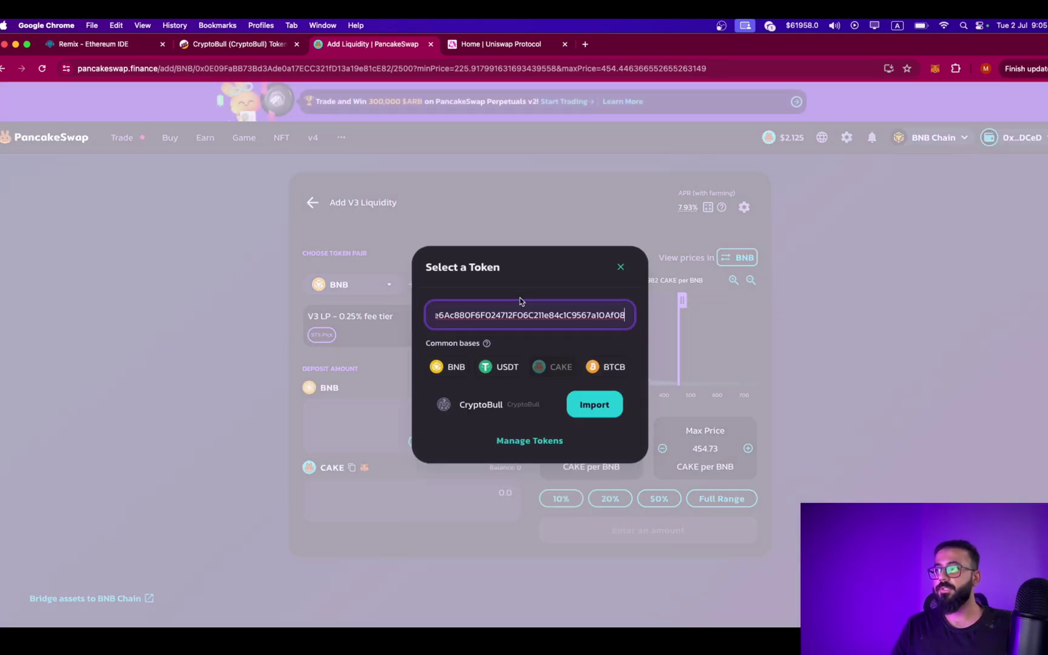
click(581, 406)
click(434, 476)
click(511, 507)
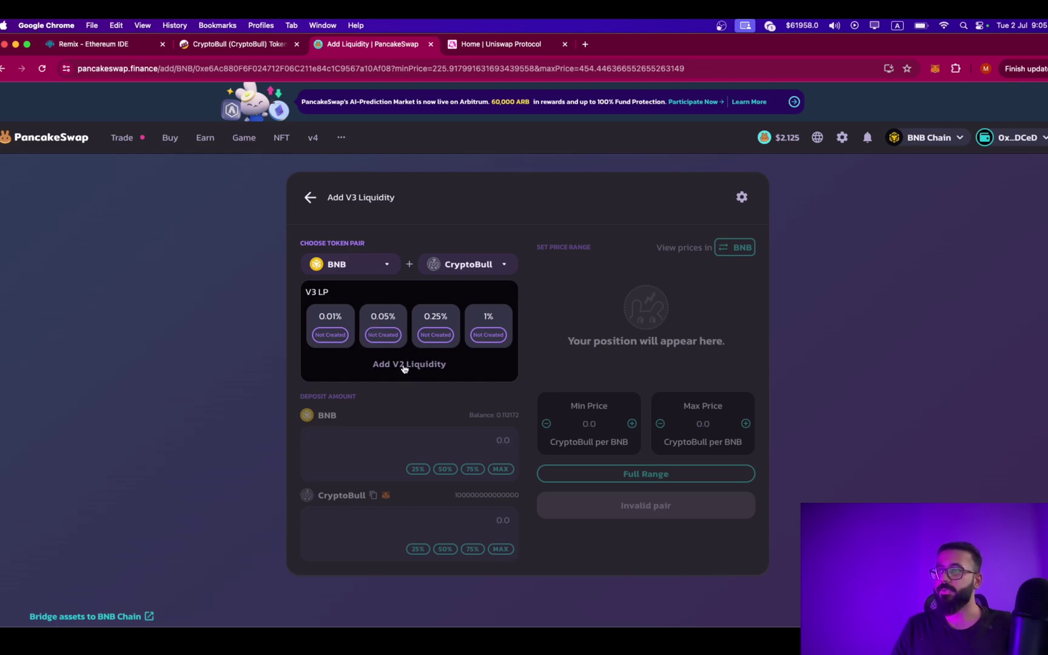
Step: Switch to V2 liquidity and set the deposit to 75% of the BNB balance and the maximum CryptoBull amount
click(404, 366)
click(447, 369)
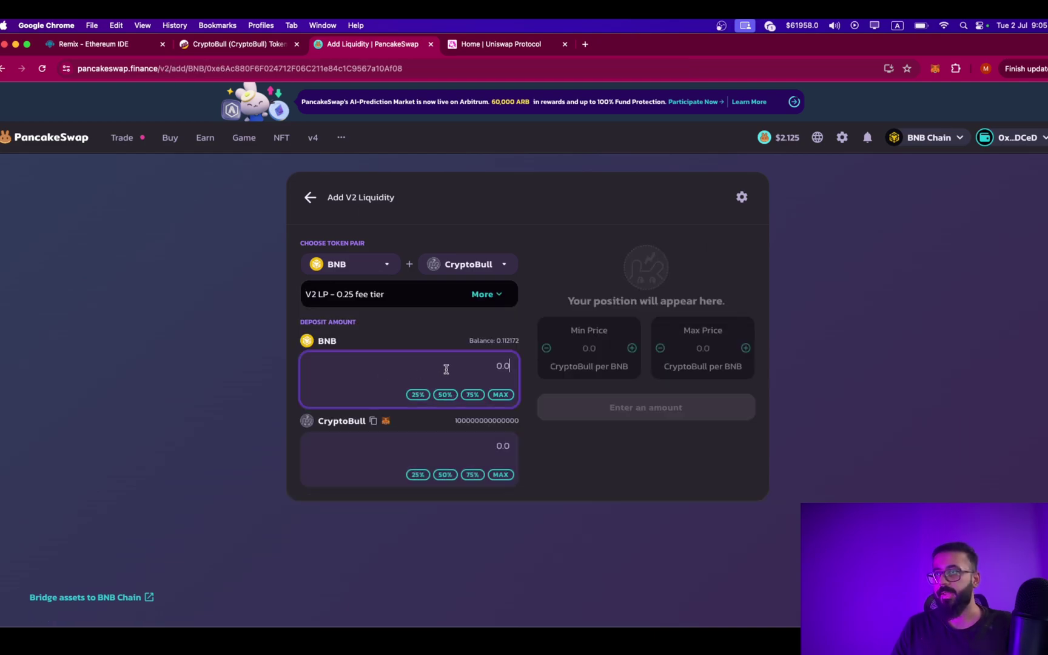
click(472, 395)
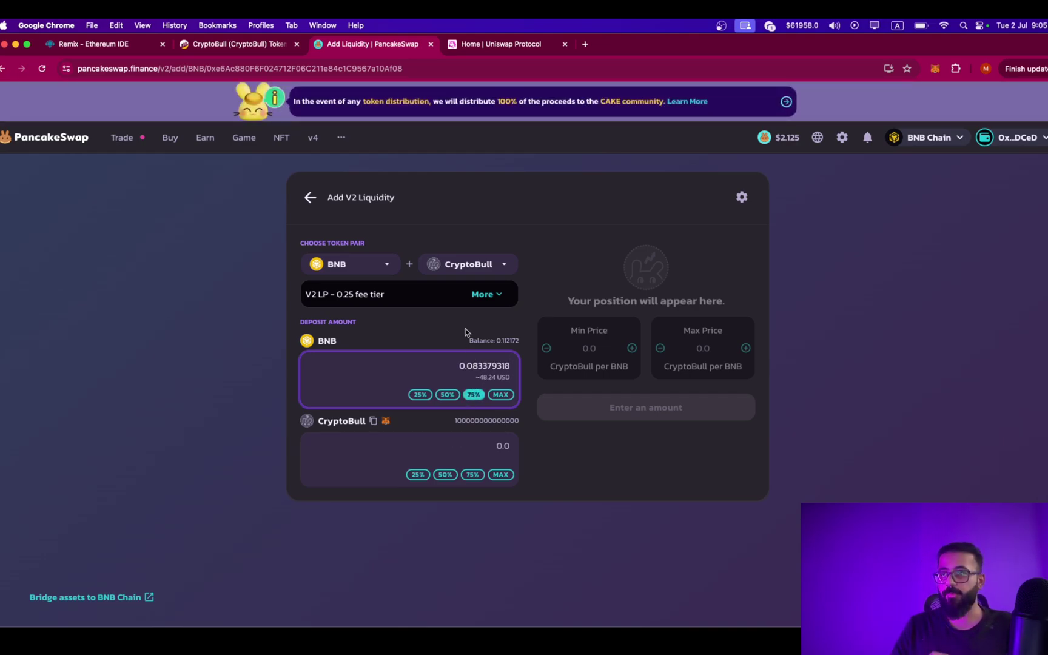
click(501, 475)
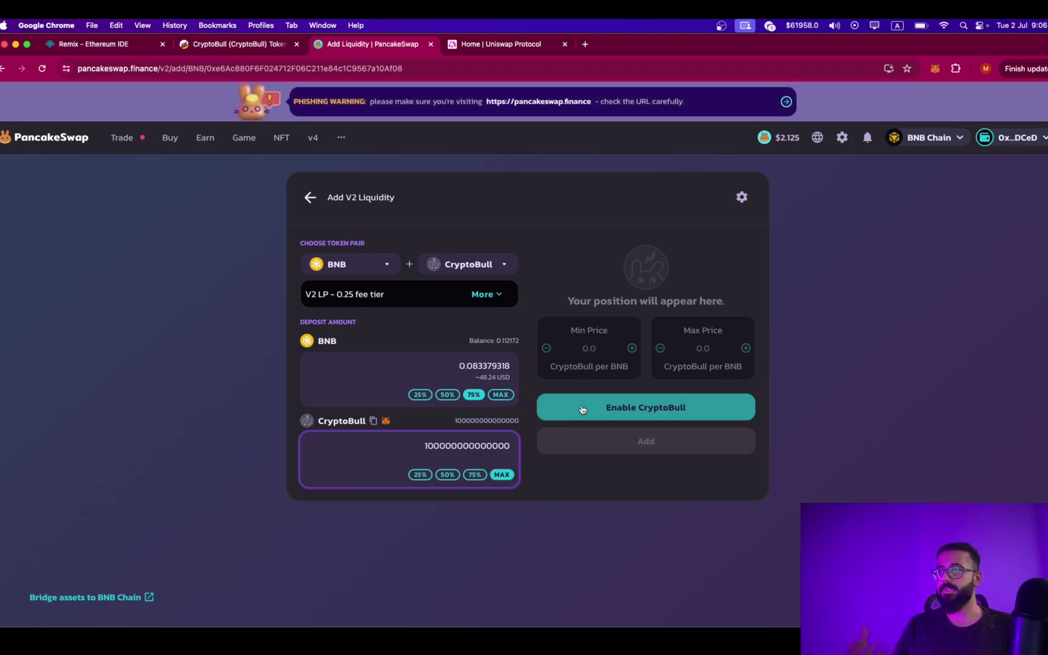
click(625, 416)
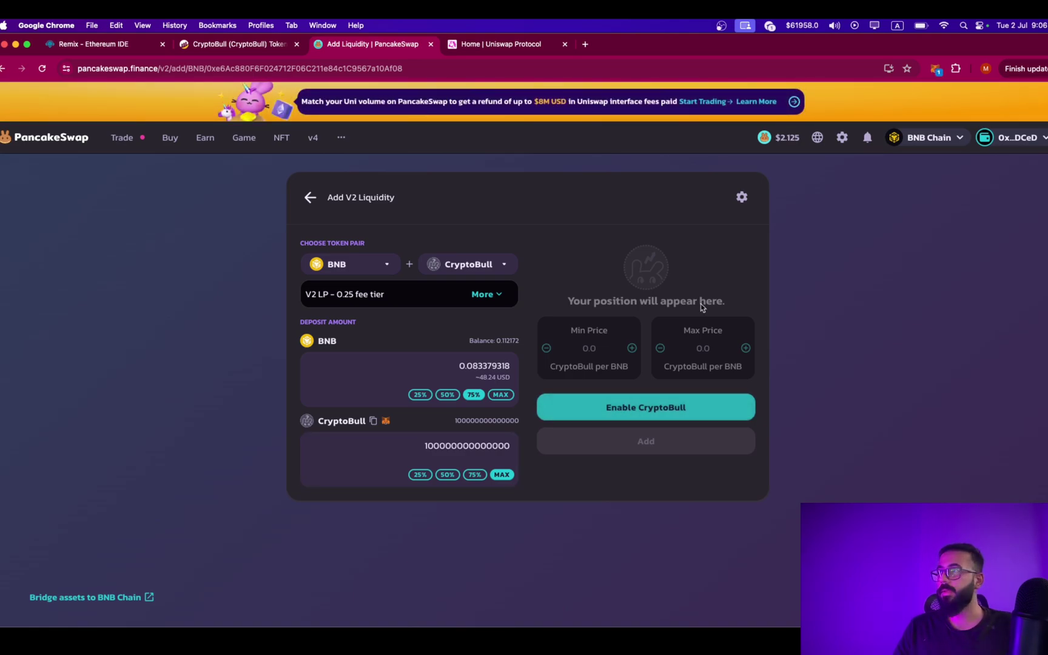
click(940, 67)
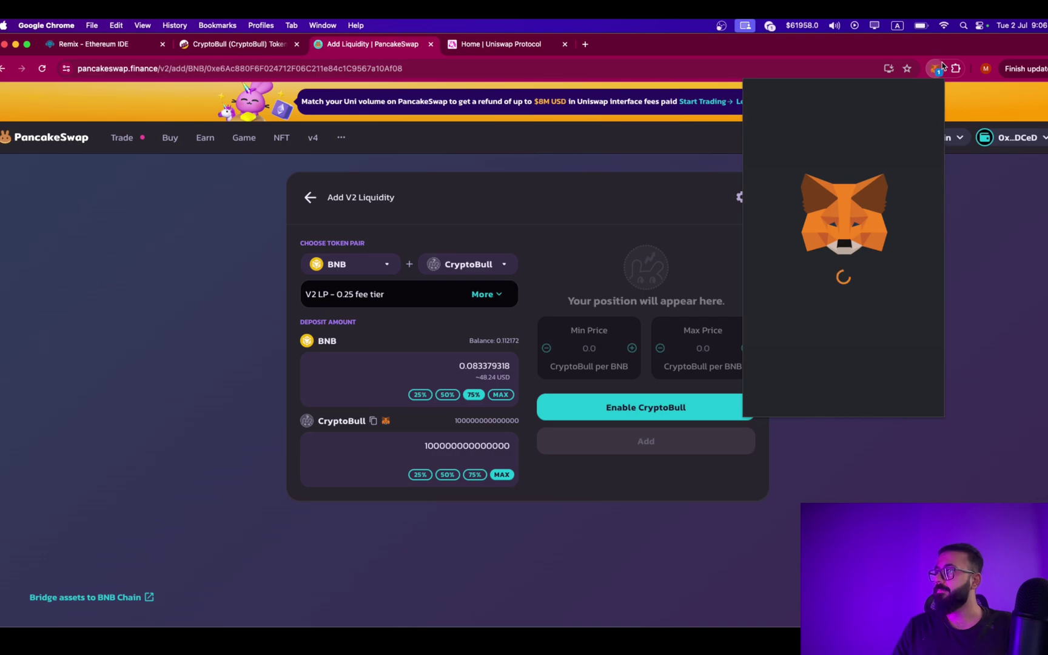
click(903, 303)
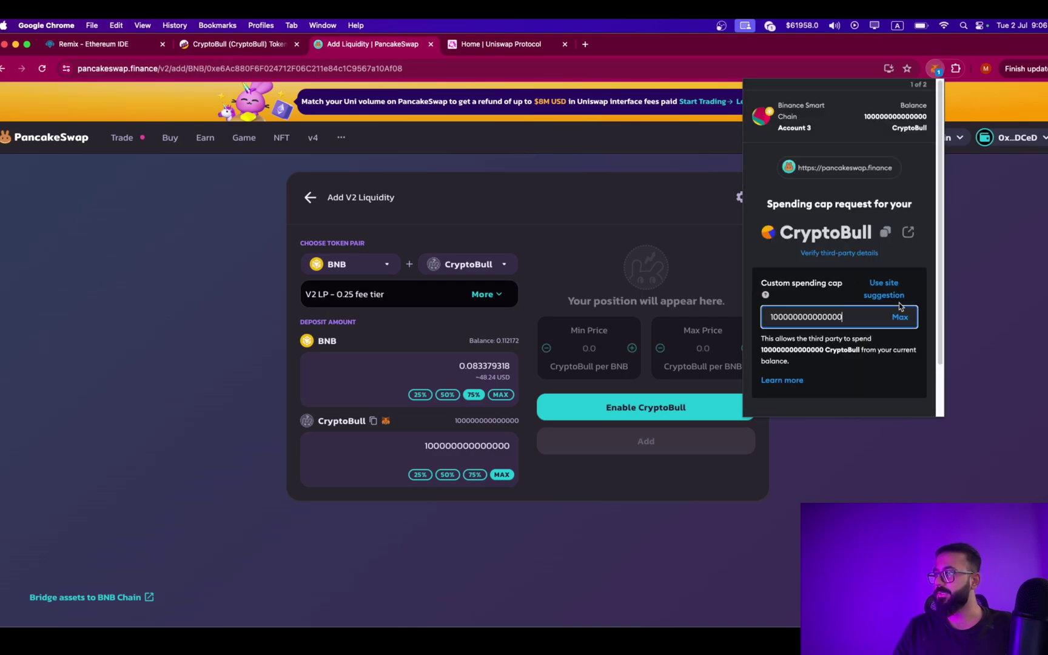
scroll(832, 279, down, 2)
click(885, 397)
click(885, 396)
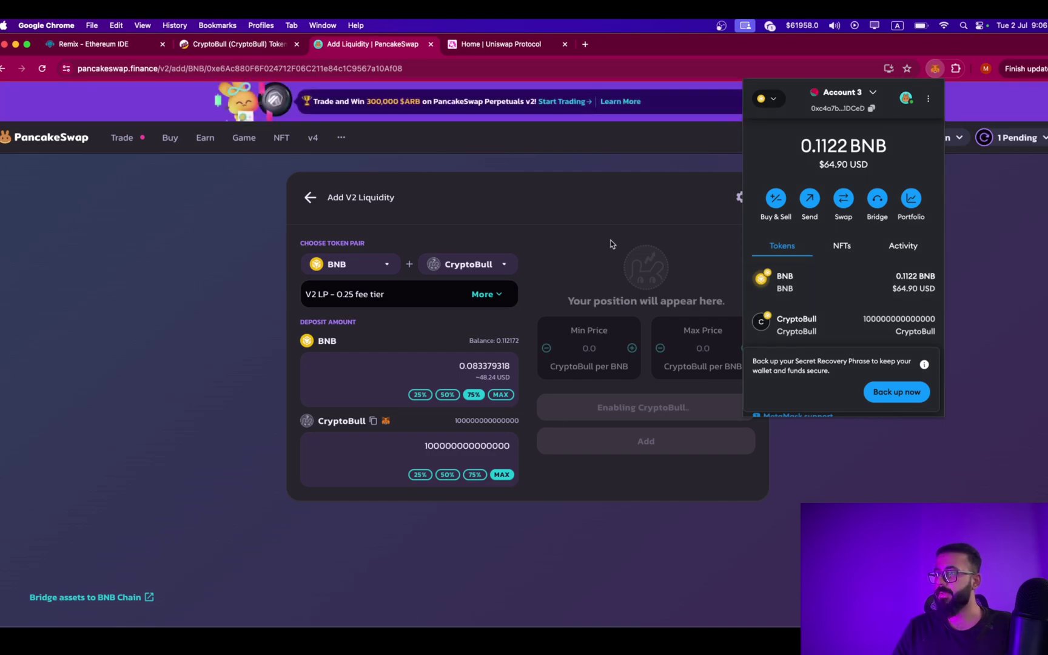
click(611, 243)
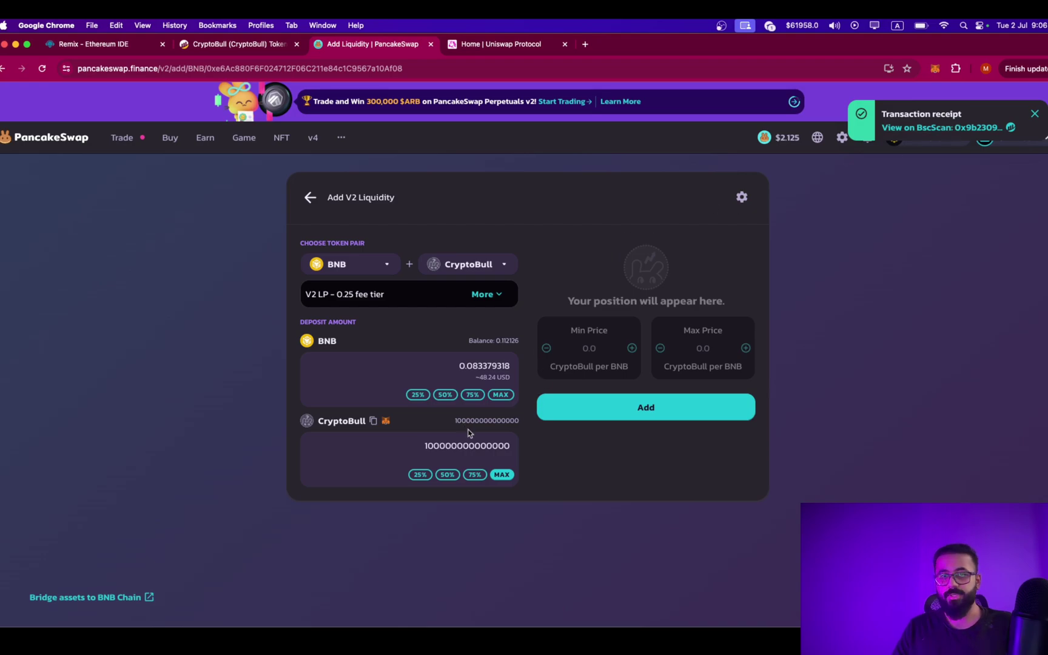
Step: Create the BNB-CryptoBull trading pair, supply the deposit and confirm the transaction in MetaMask
click(629, 407)
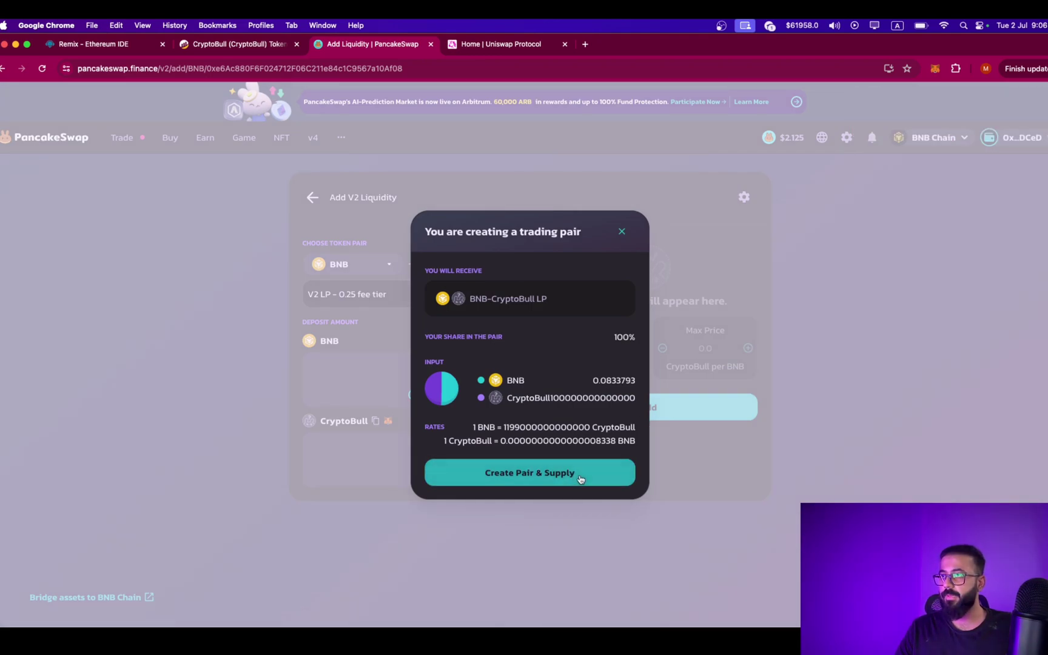
click(581, 478)
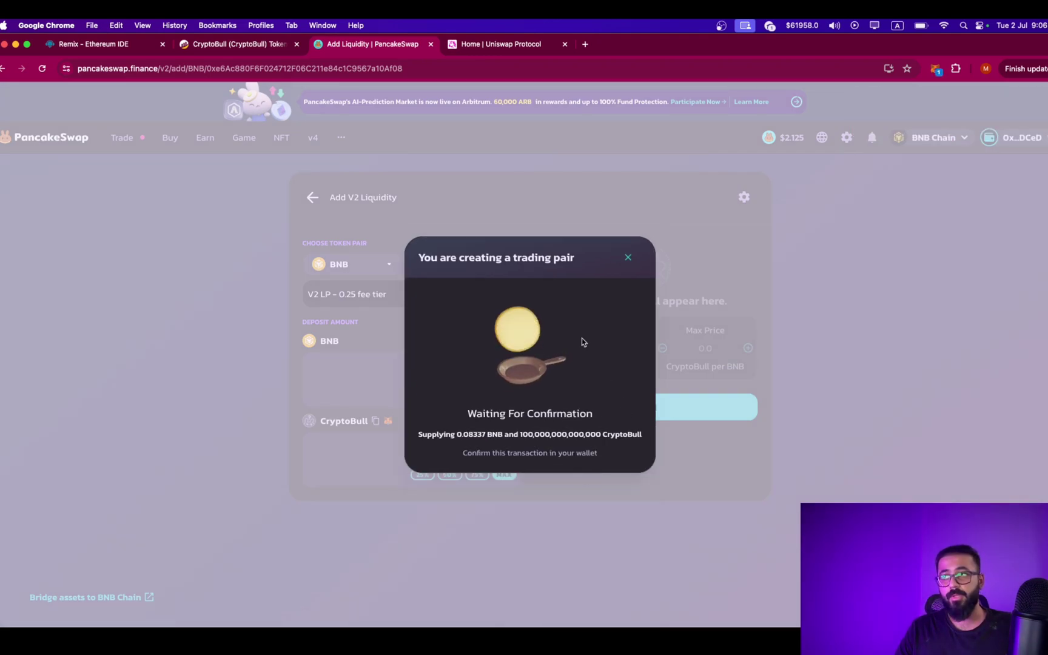
click(936, 68)
click(899, 397)
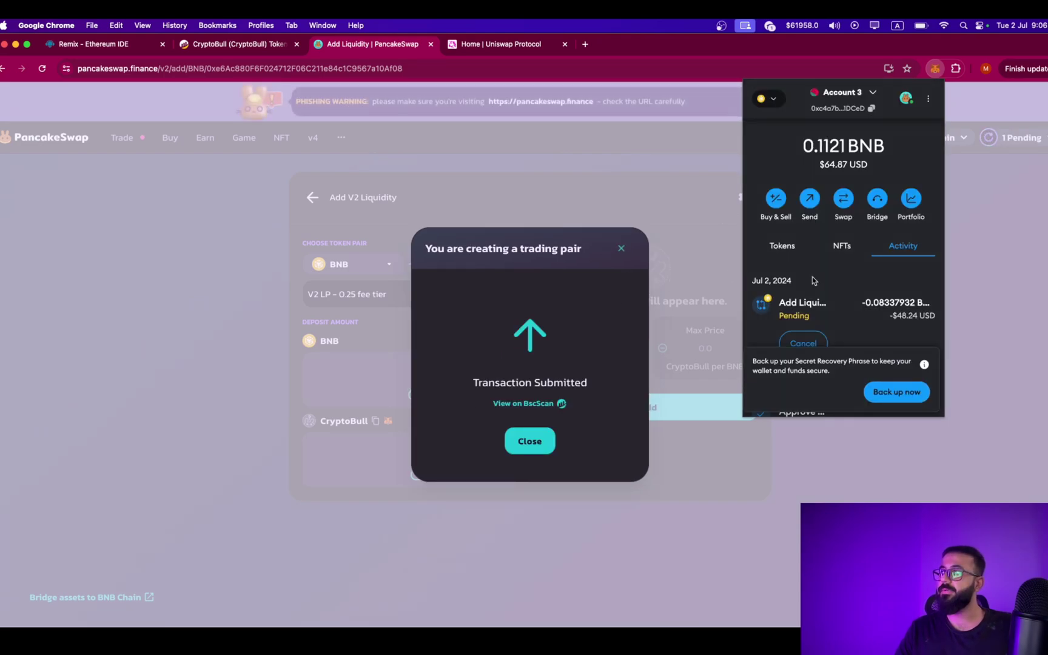
click(686, 228)
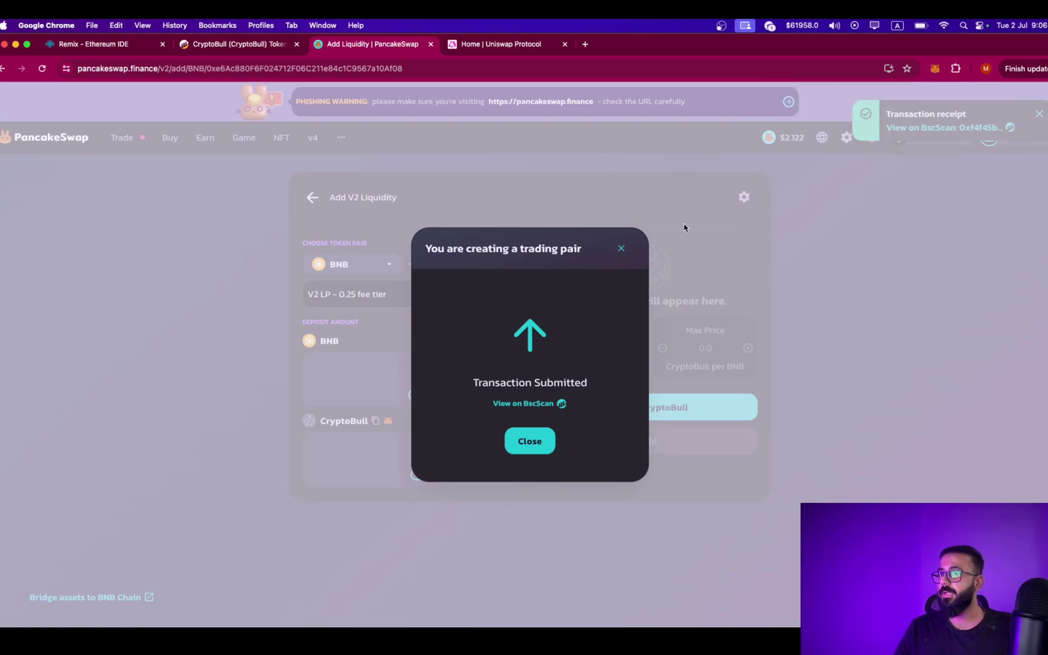
Step: Open the DEXTools pool explorer at dextools.io/app/en/ether/pool-explorer in a new browser tab
click(585, 45)
click(572, 64)
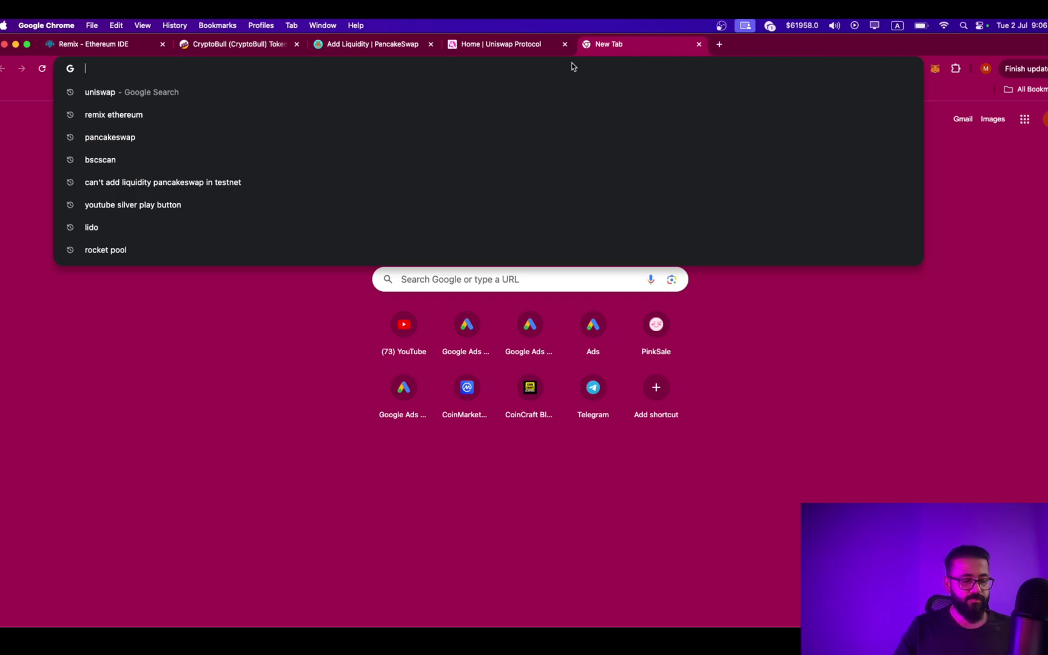
text(dextools.io/app/en/ether/pool-explorer)
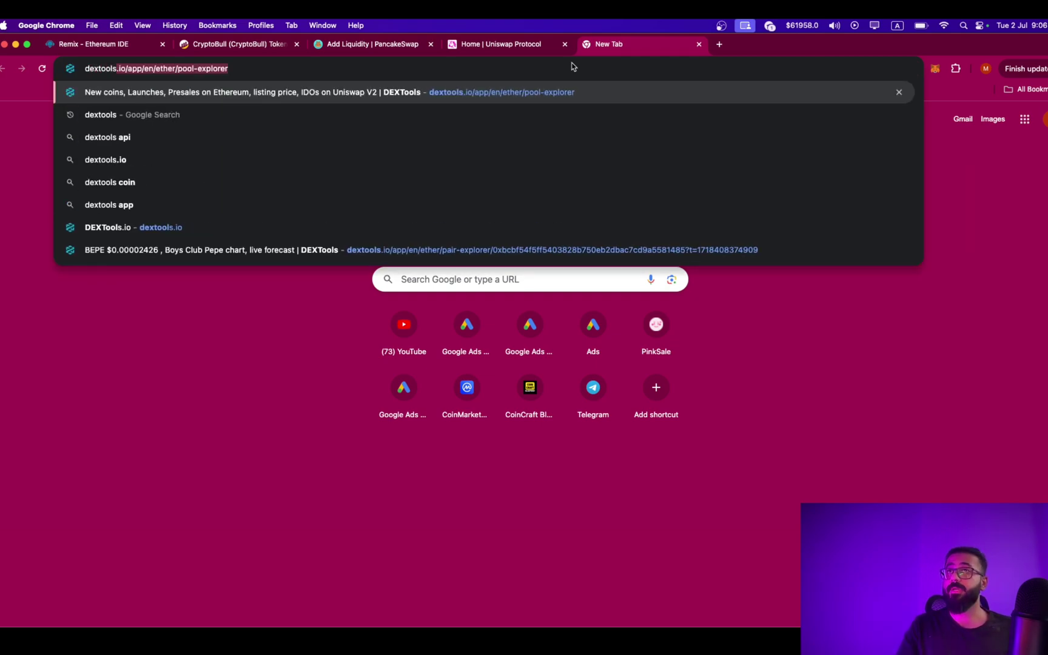
key(Return)
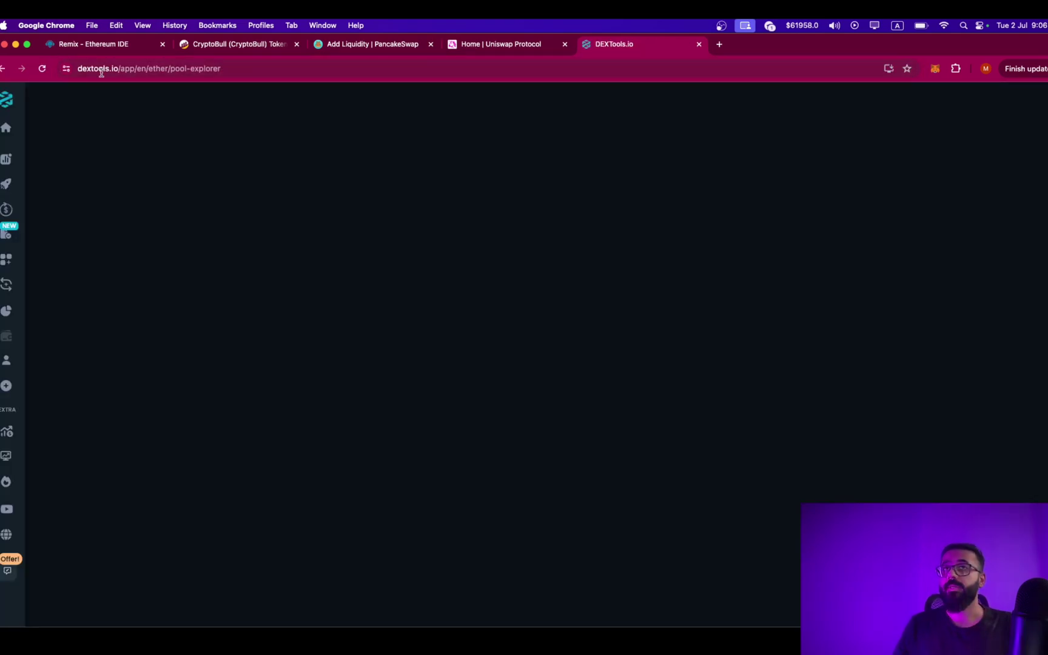
Step: Switch the live new pairs list to BNB Chain and open the CryptoBull/WBNB pair's chart page
click(67, 98)
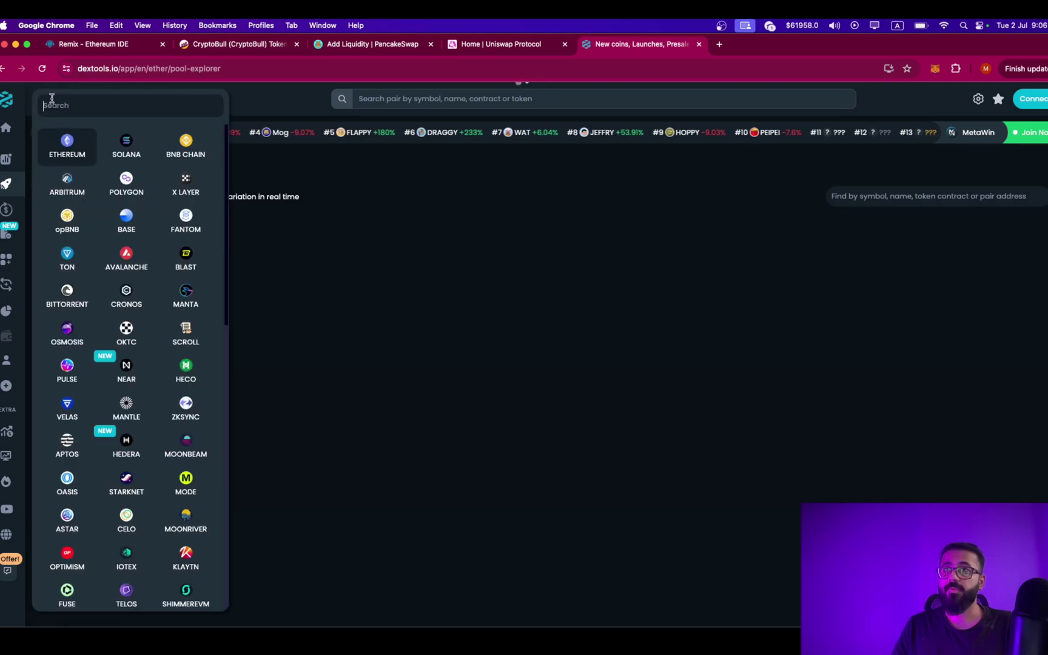
click(198, 155)
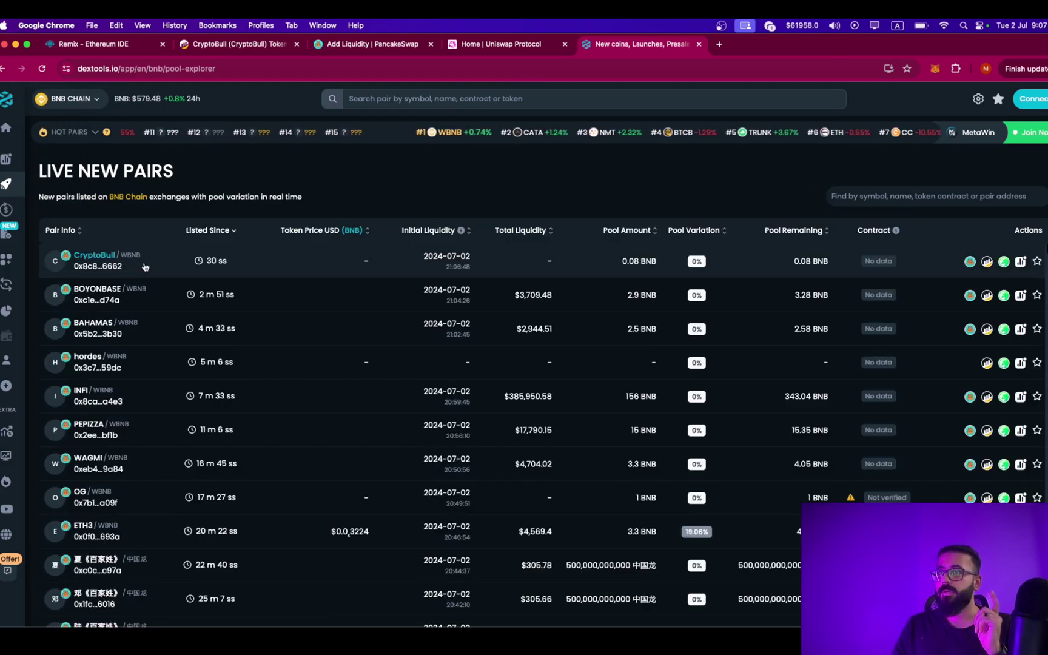
click(105, 260)
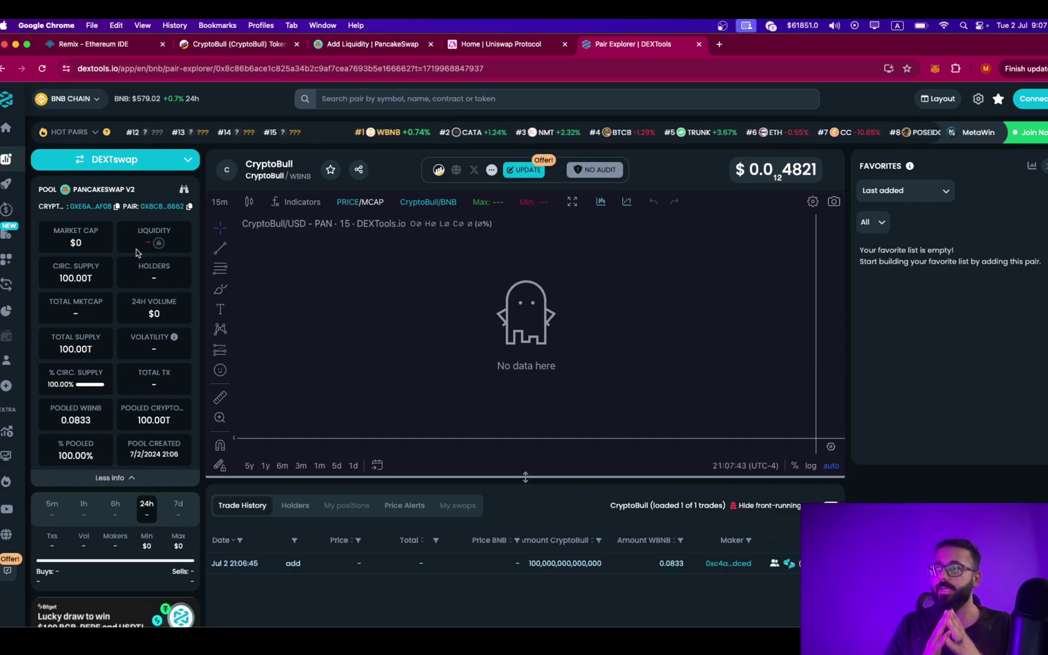
Step: Return to PancakeSwap, dismiss the submitted-transaction dialog and open the liquidity removal form for the BNB-CryptoBull V2 LP position
click(402, 47)
click(530, 461)
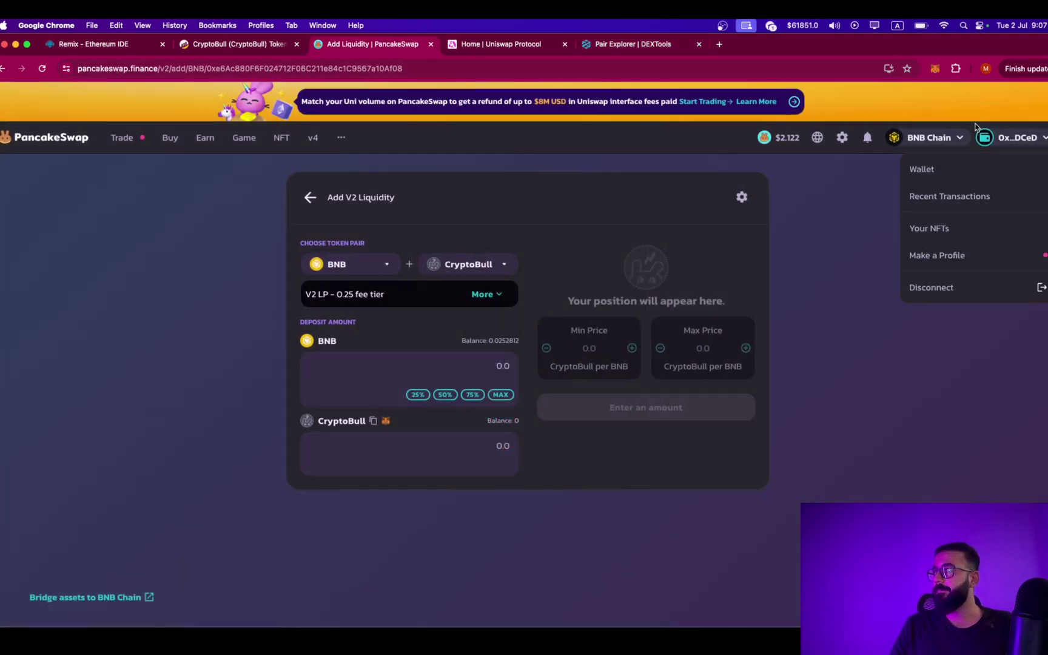
click(634, 45)
click(386, 47)
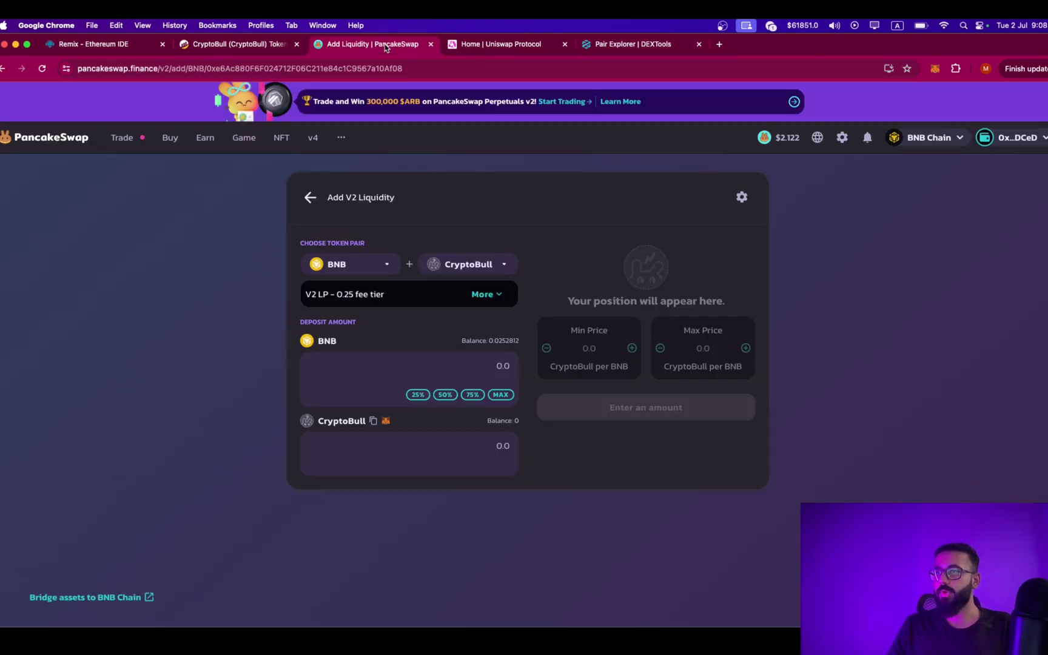
click(309, 197)
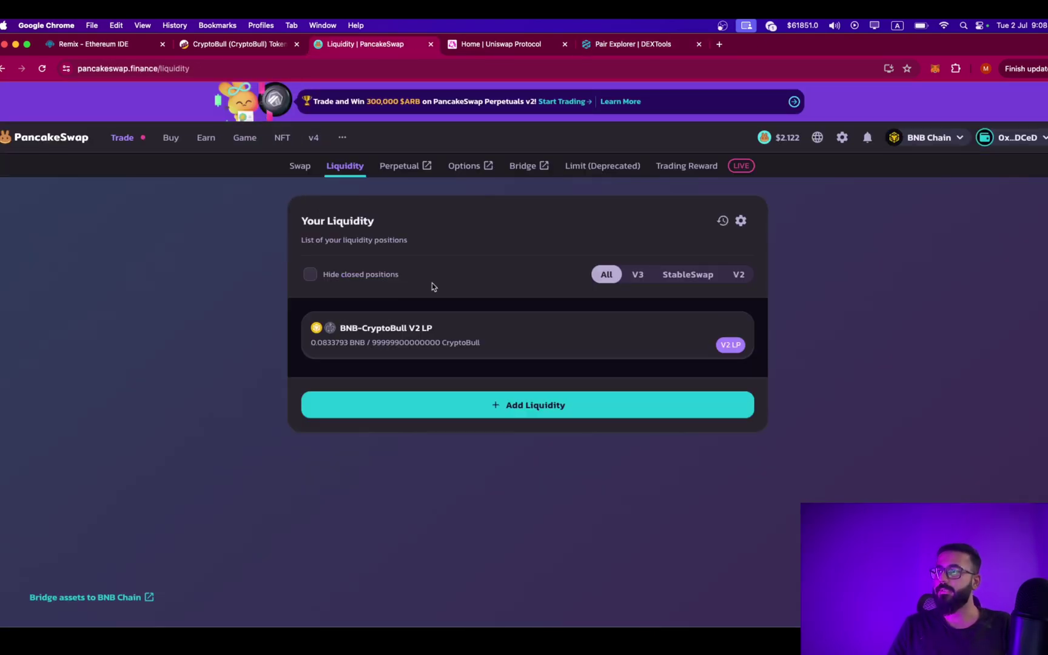
click(391, 329)
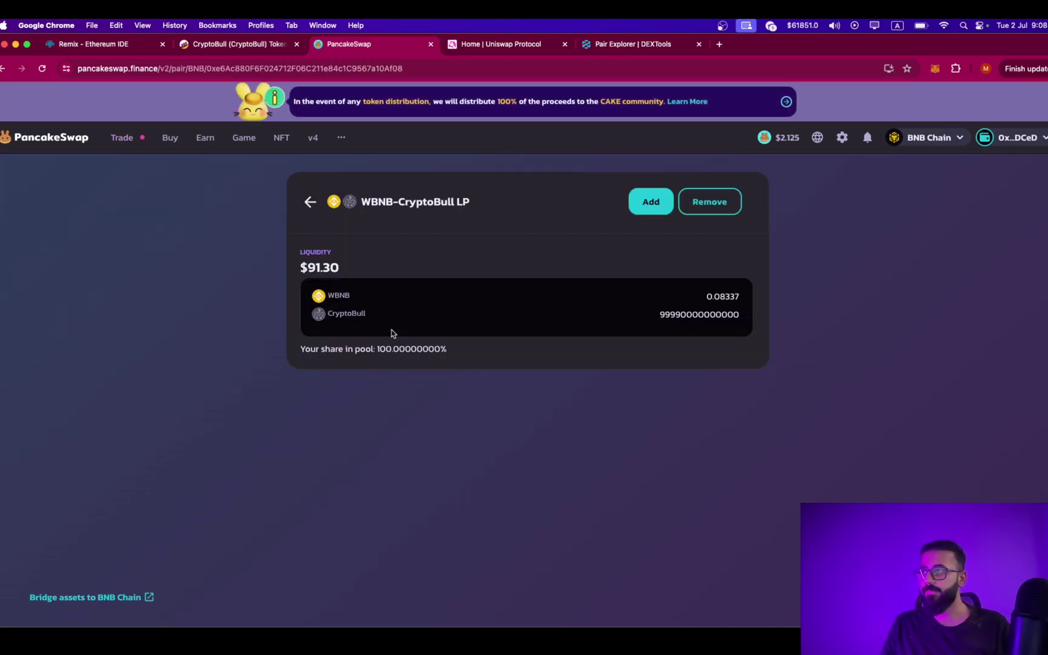
click(739, 203)
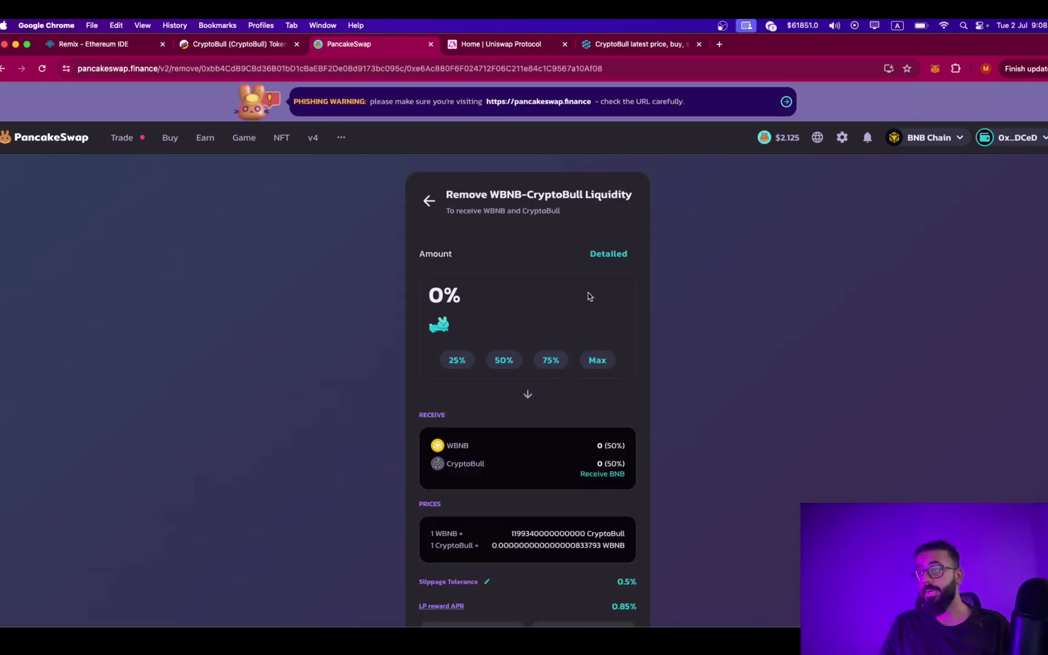
Step: Set the liquidity removal amount to 100%, enable the LP tokens for removal and approve the Cake-LP spending cap in MetaMask
click(604, 361)
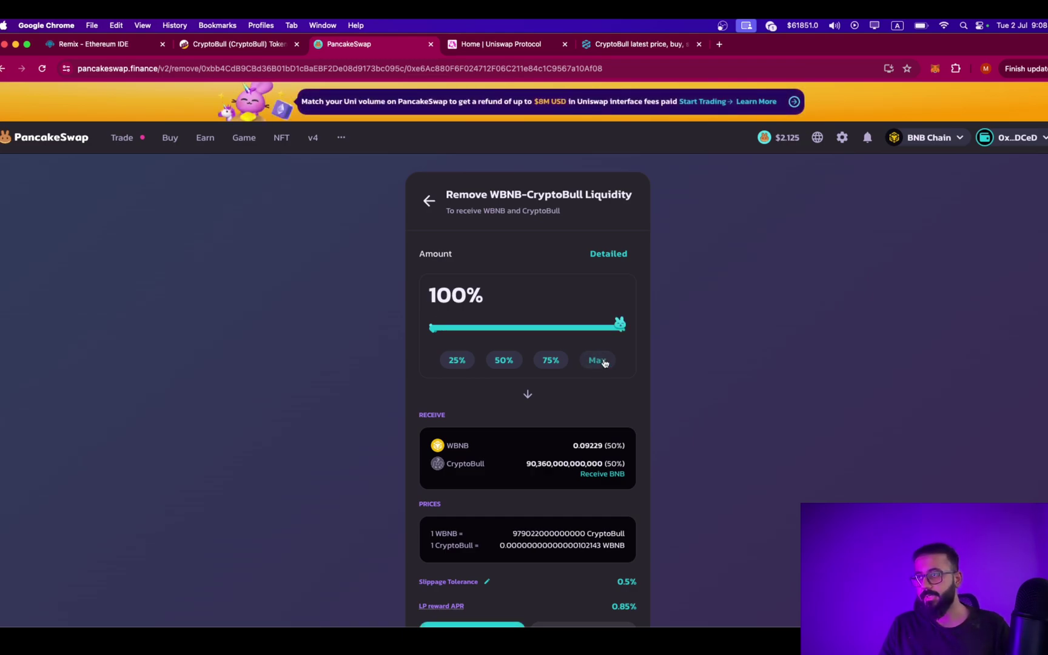
scroll(304, 431, down, 2)
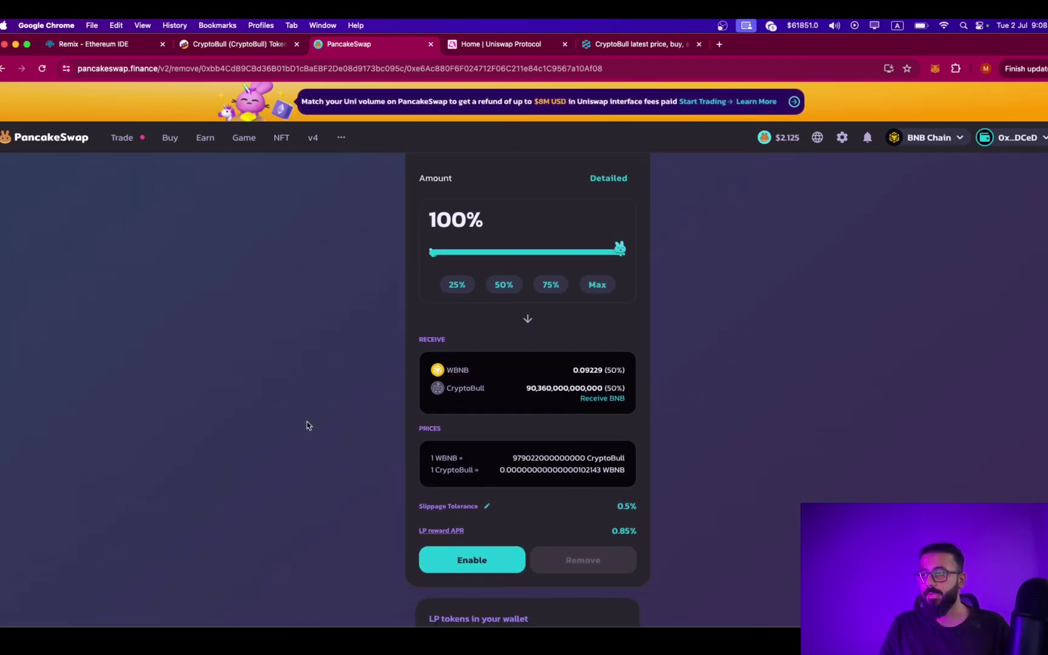
scroll(525, 540, down, 2)
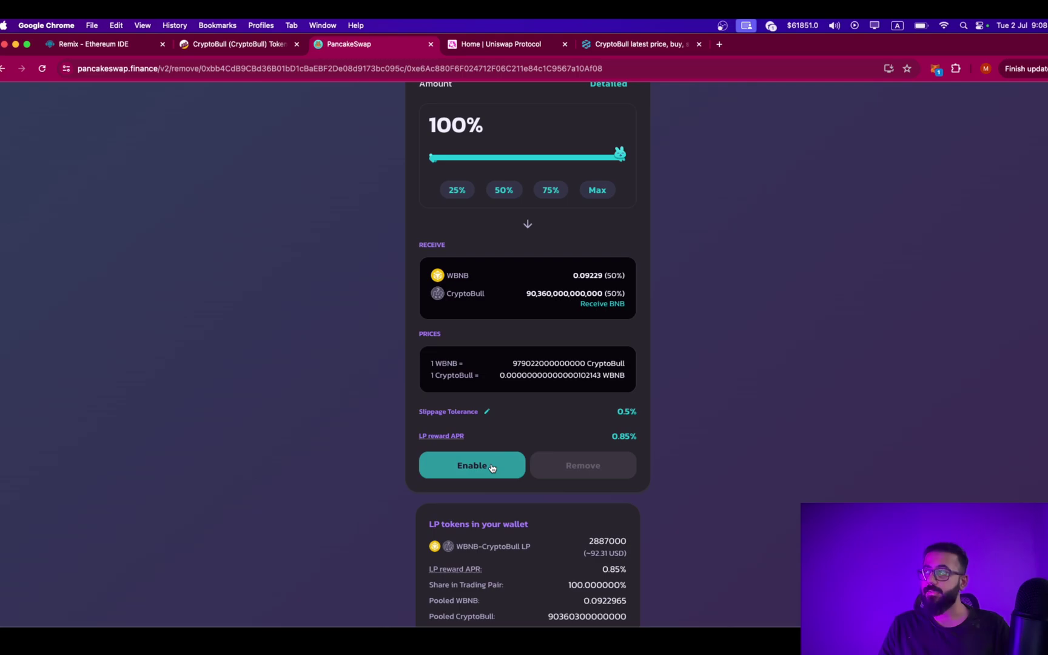
click(937, 68)
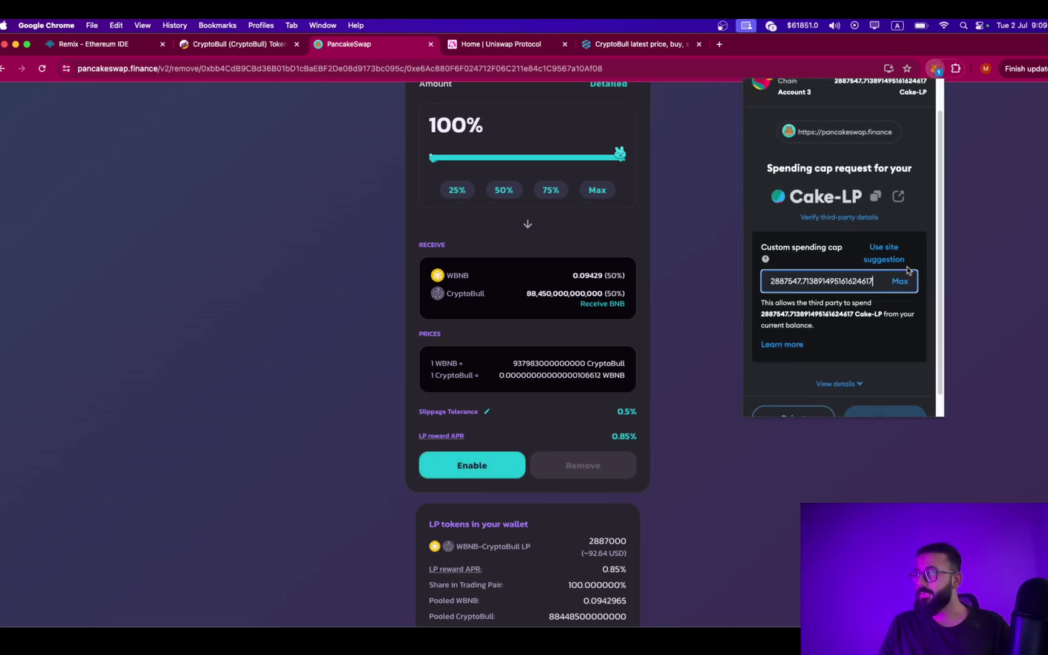
click(883, 412)
click(885, 395)
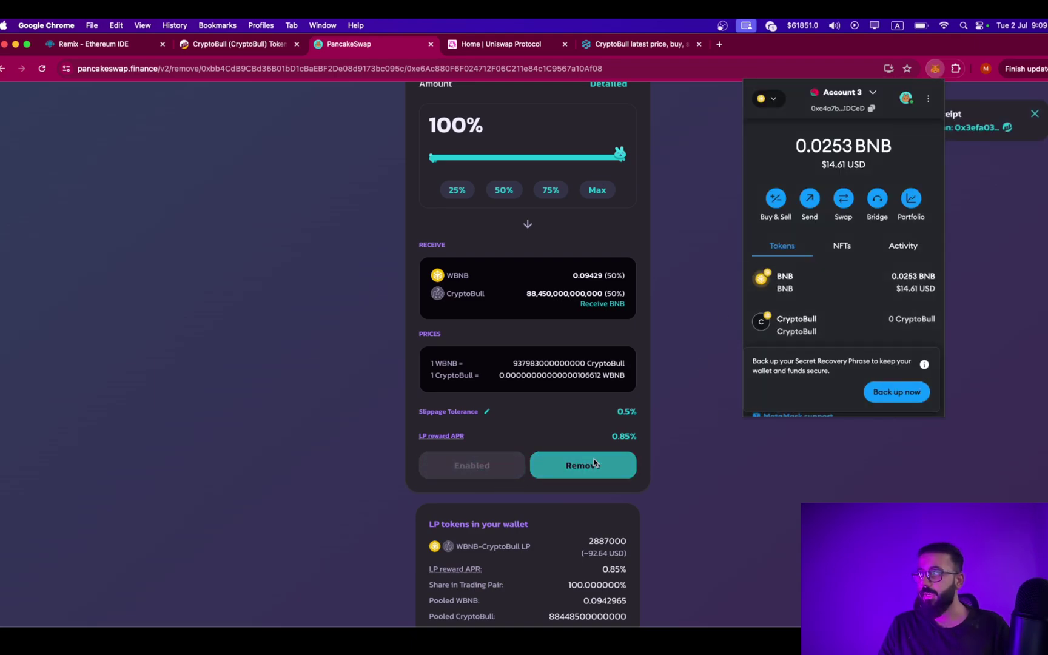
Step: Remove the WBNB-CryptoBull liquidity and confirm the removal transaction in MetaMask
click(595, 464)
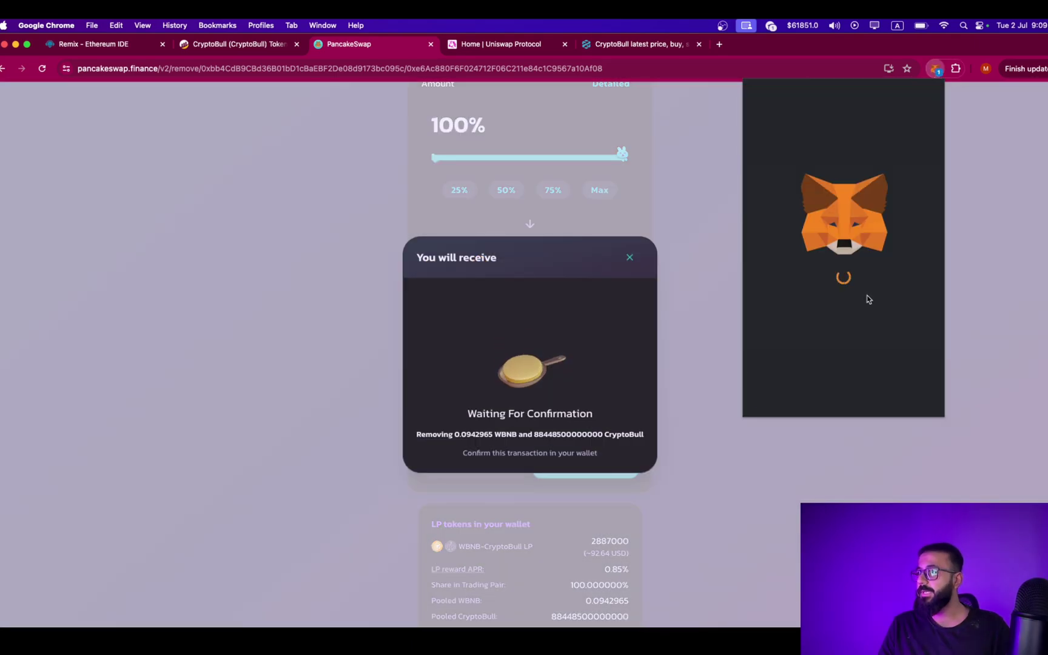
scroll(871, 315, down, 3)
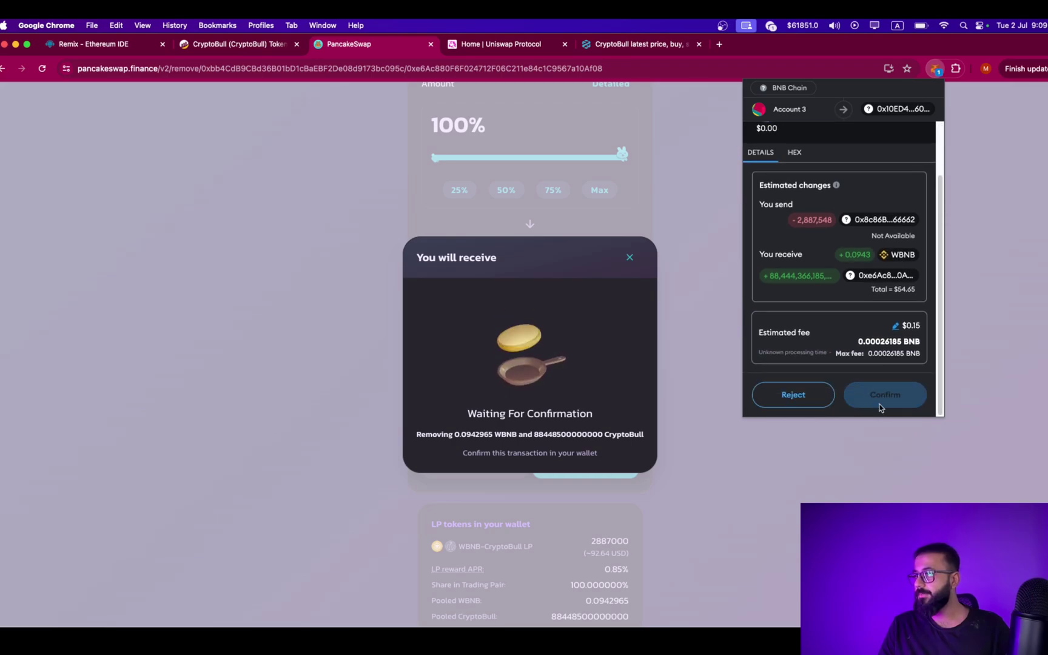
click(886, 395)
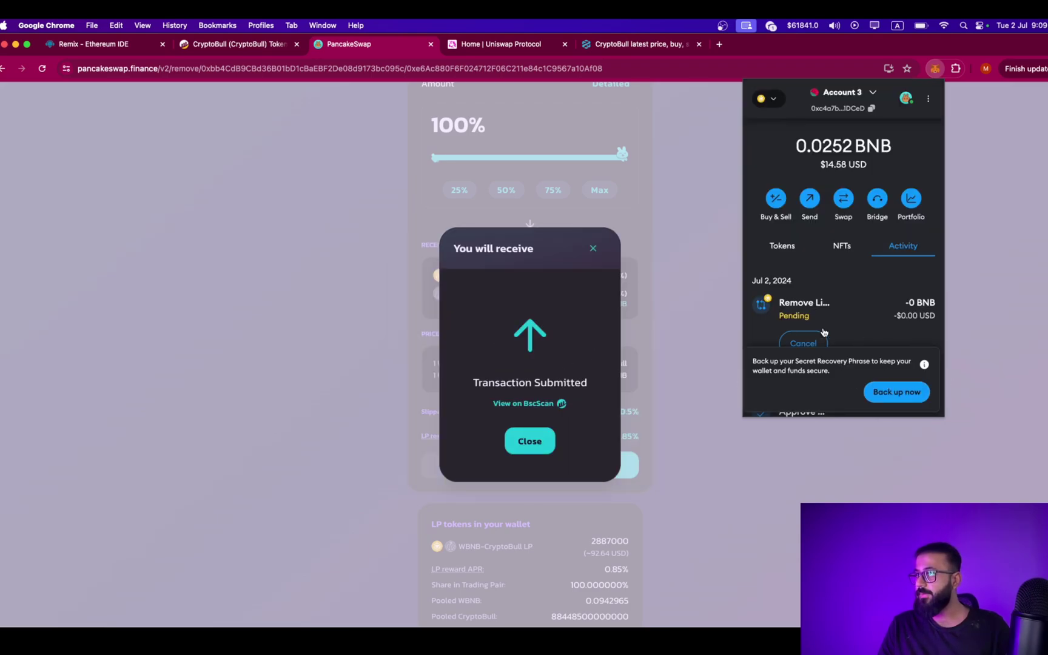
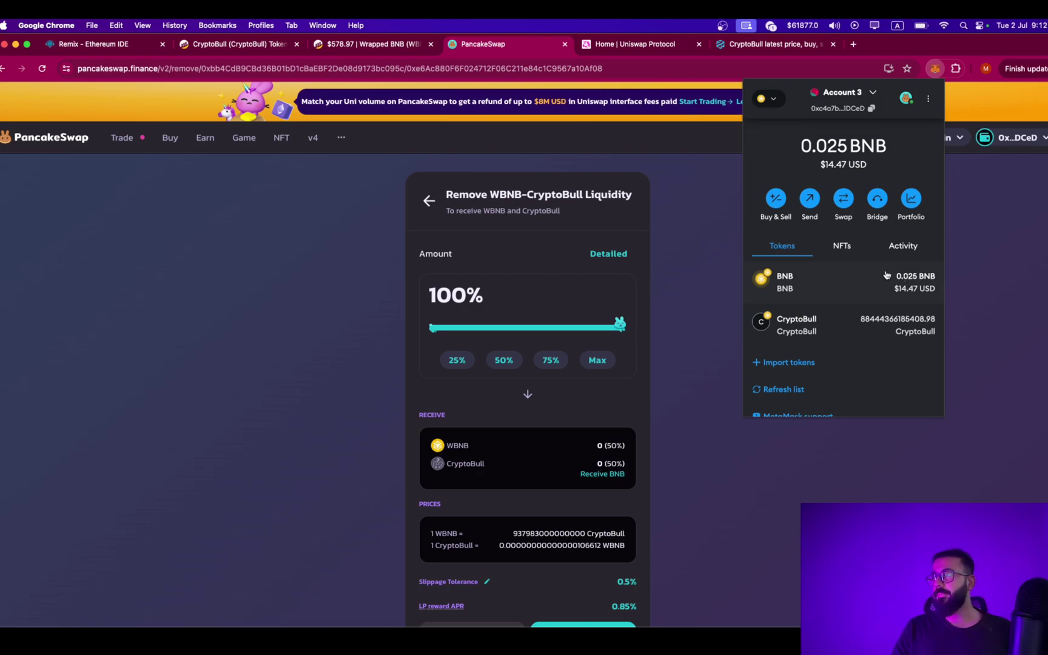
Step: Open PancakeSwap's swap form and set it to convert the maximum WBNB amount, 0.0942920690034077, into BNB
mouse_move(122, 139)
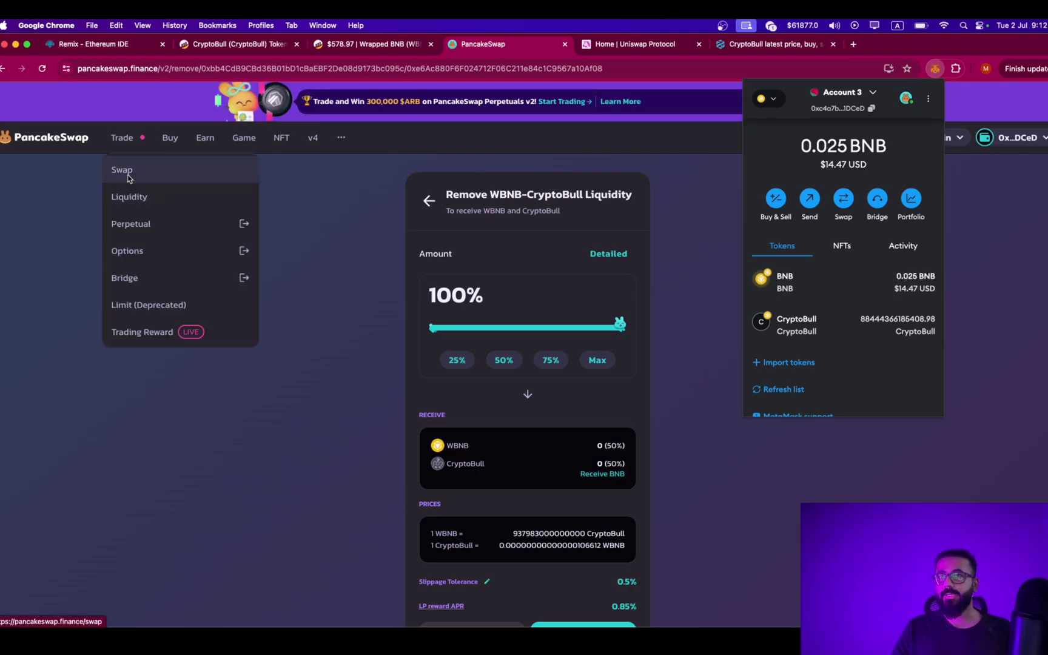
click(126, 170)
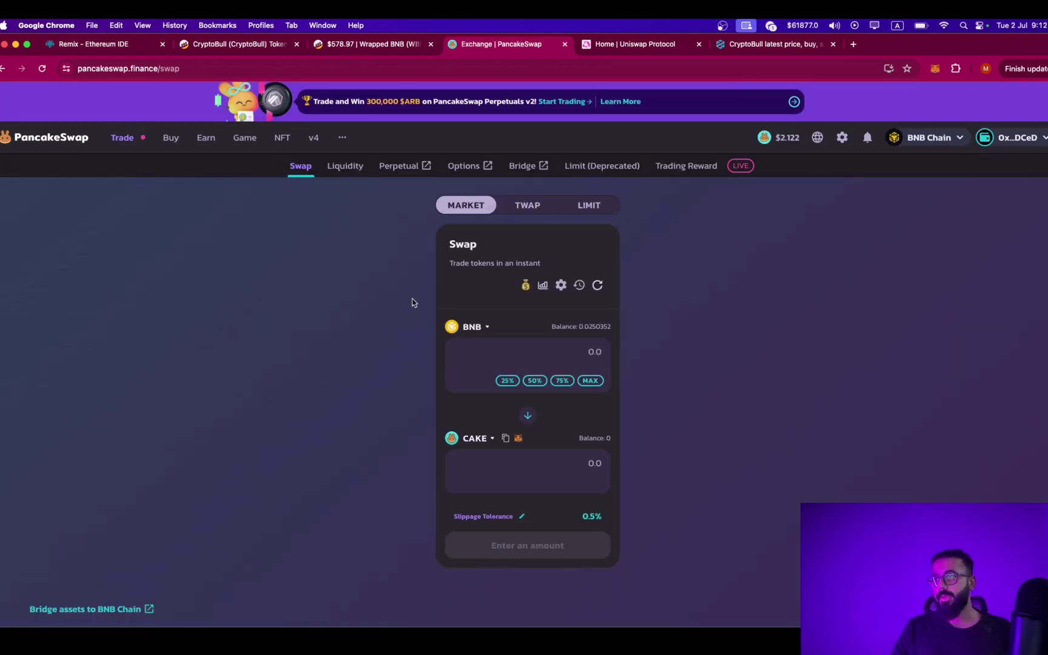
click(476, 439)
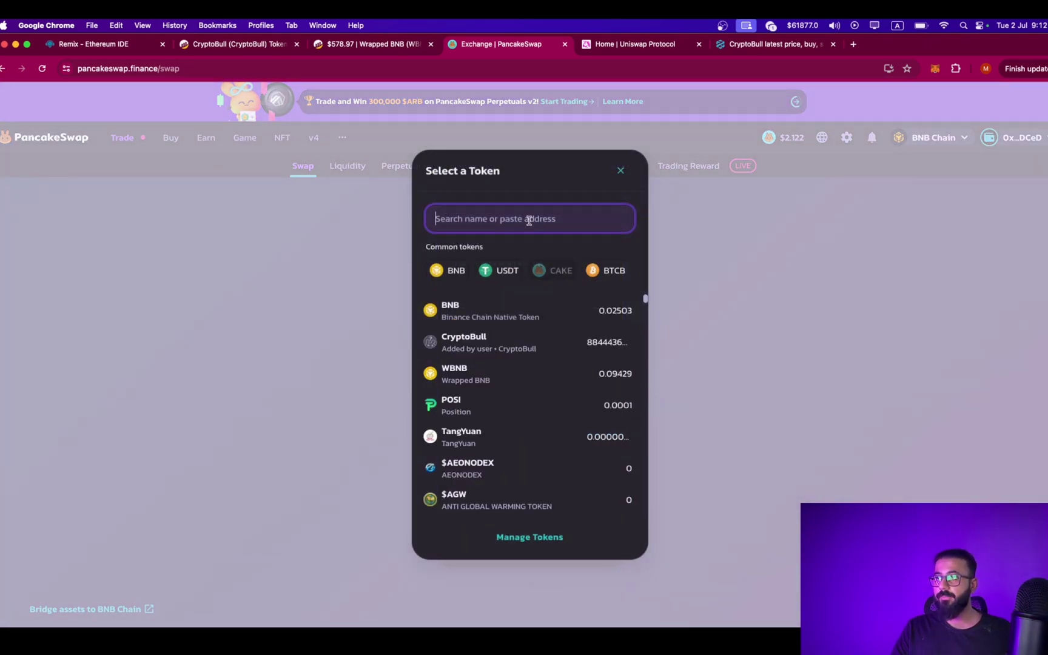
click(533, 375)
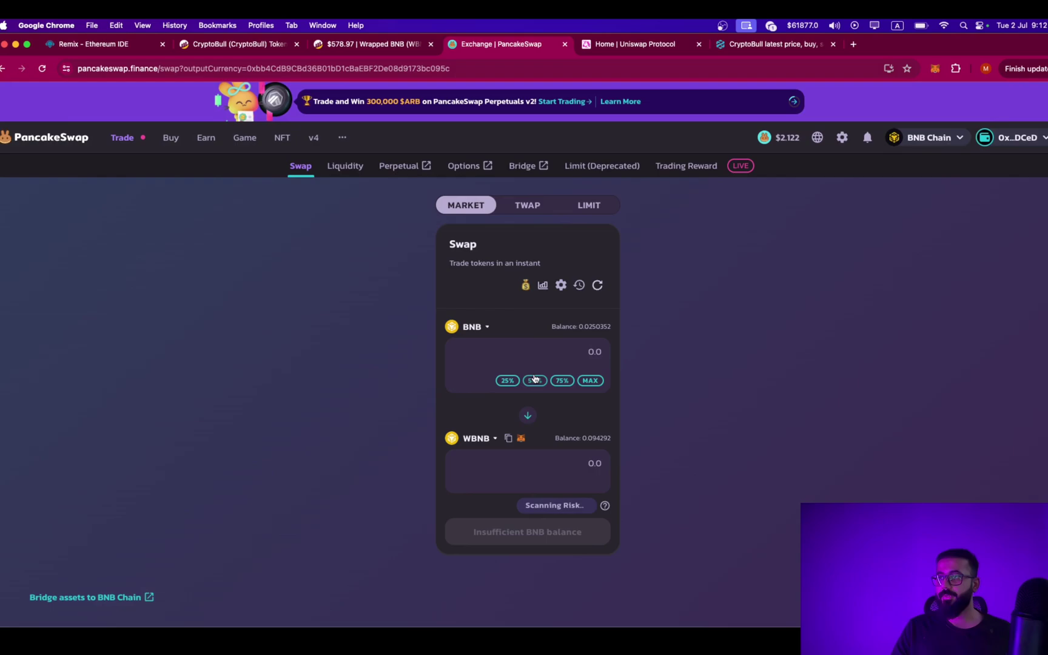
click(528, 416)
click(592, 381)
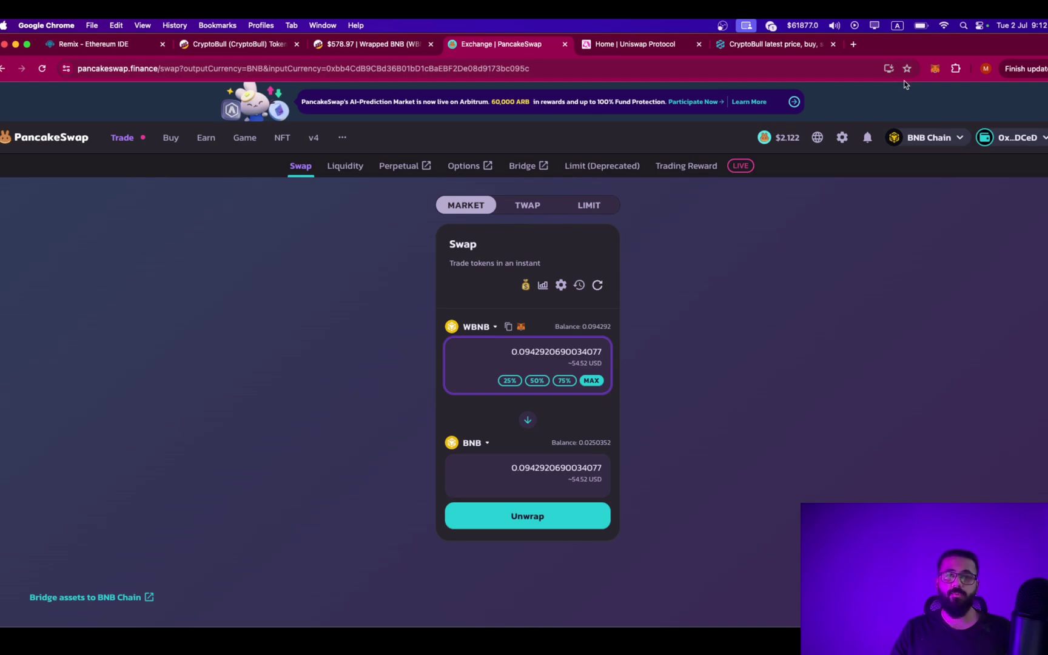
Step: Import WBNB into MetaMask as a custom token using its copied contract address
click(935, 68)
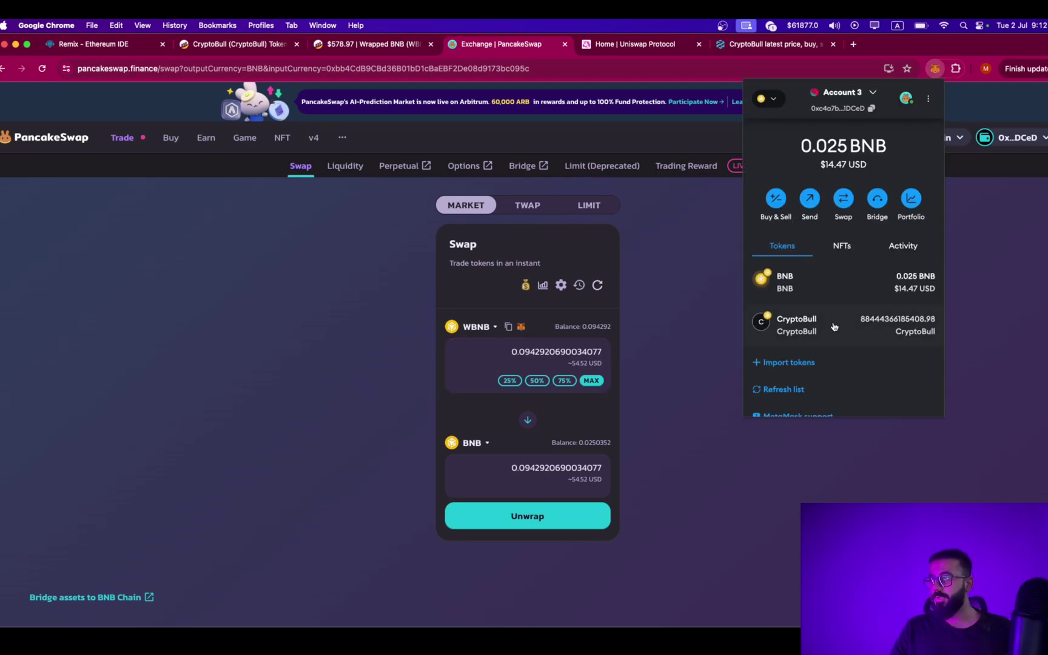
click(805, 361)
right_click(824, 258)
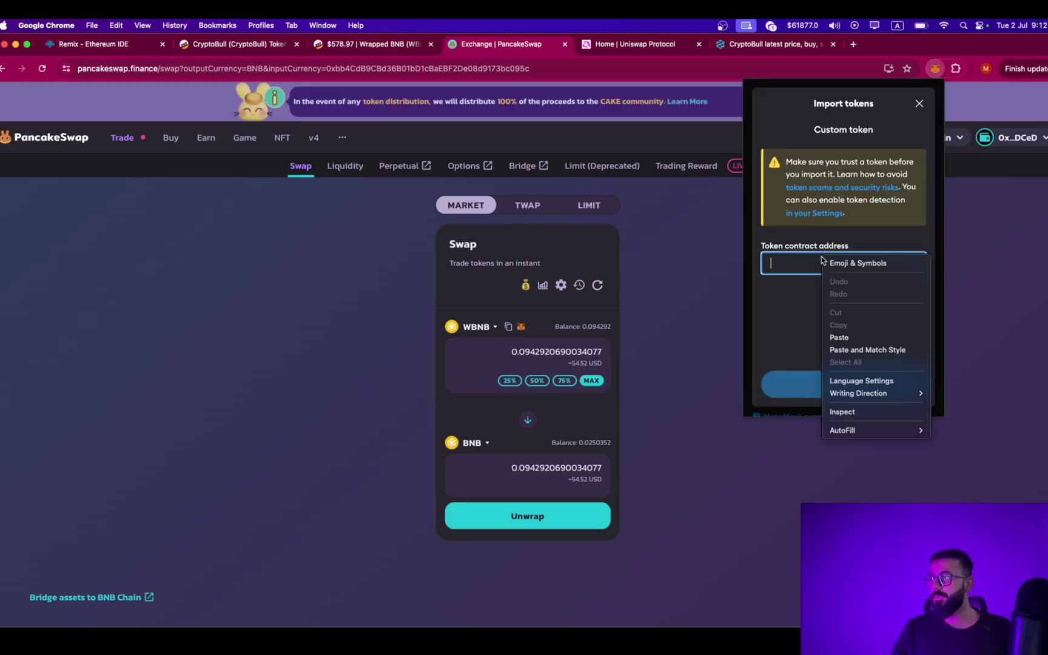
click(840, 337)
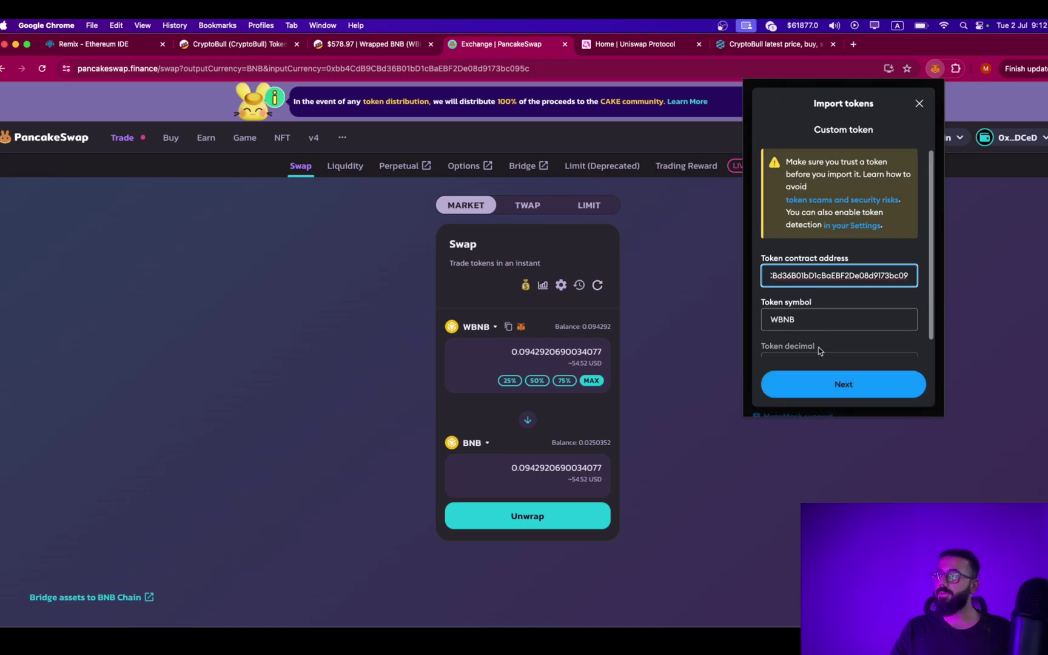
click(843, 384)
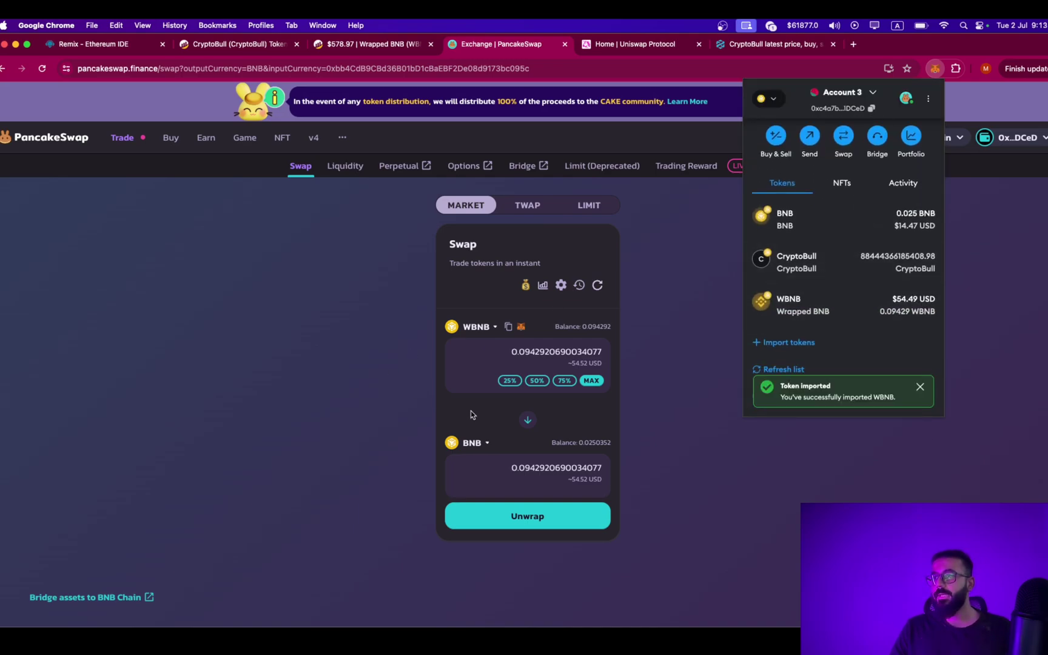
Step: Unwrap the maximum WBNB amount into BNB through MetaMask and check the wallet's token balances
click(591, 382)
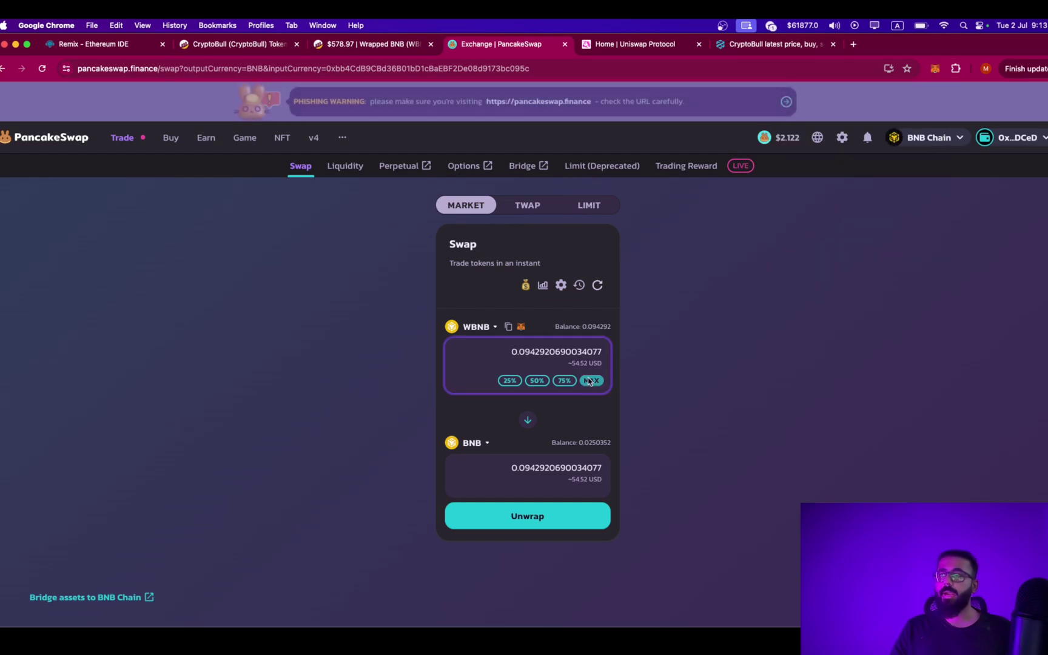
click(564, 520)
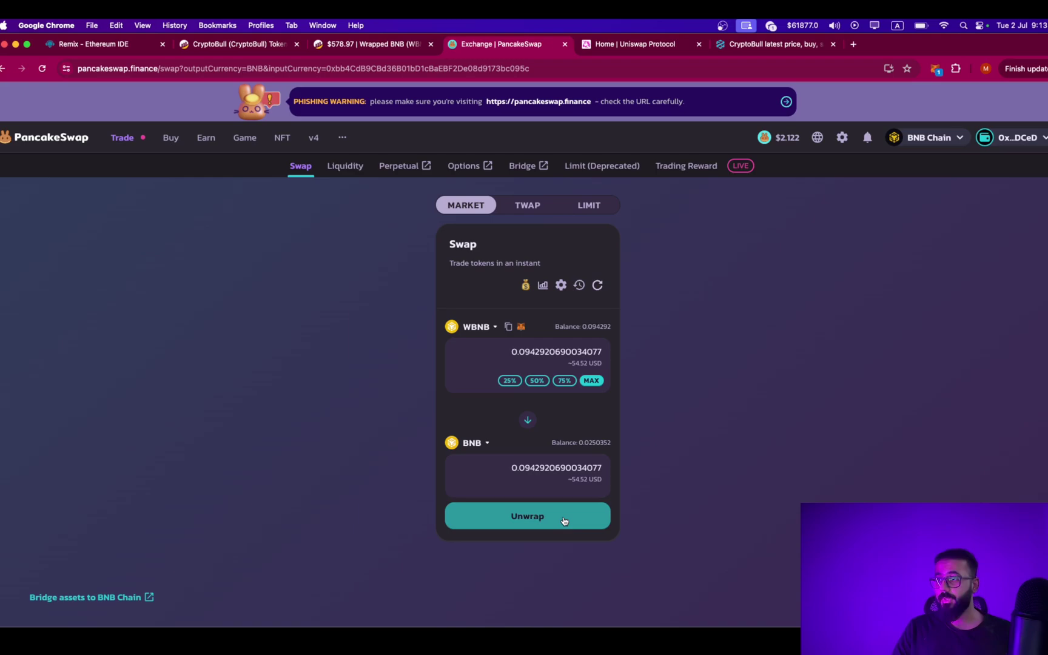
click(936, 69)
click(904, 402)
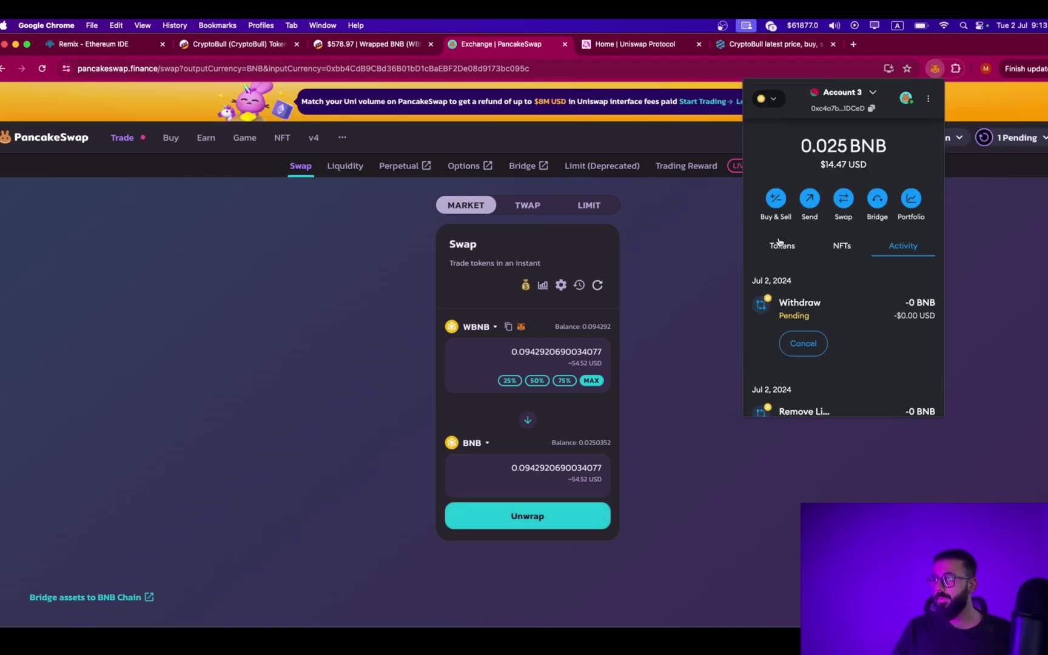
click(779, 243)
scroll(789, 255, down, 2)
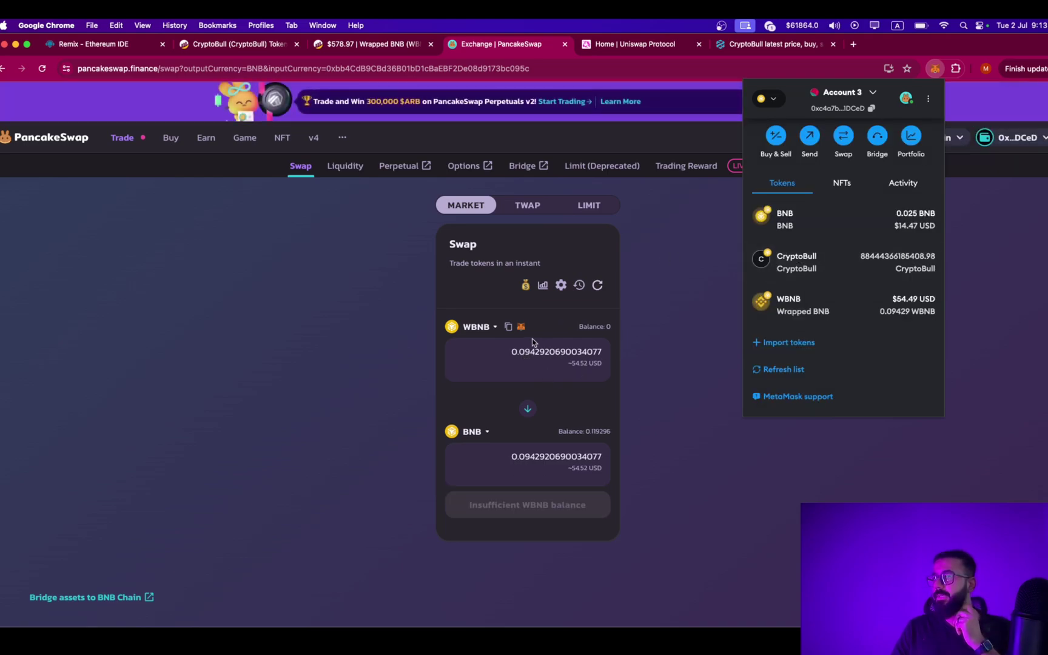
scroll(869, 279, up, 2)
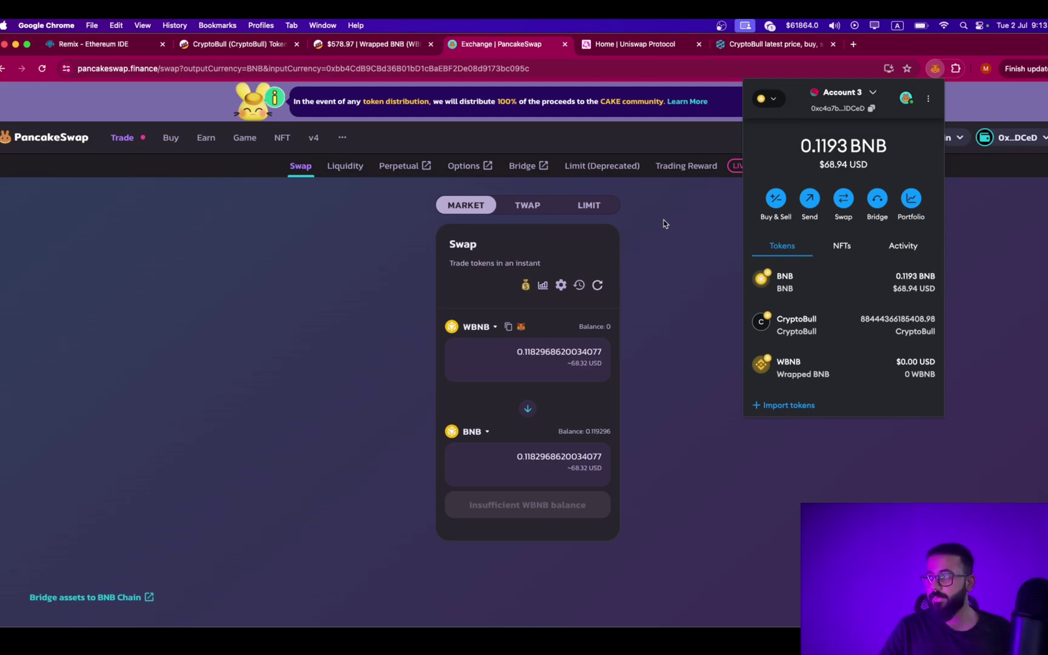
Step: Switch to Uniswap, launch its app and open the form for creating a V2 pair from the V2 pools page
click(640, 47)
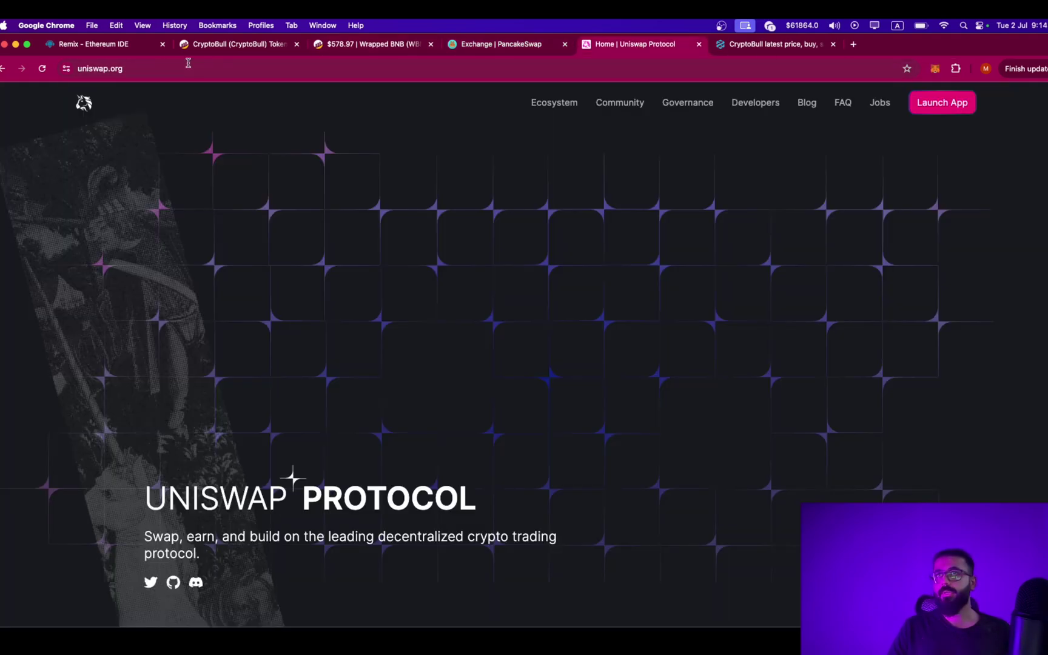
click(941, 104)
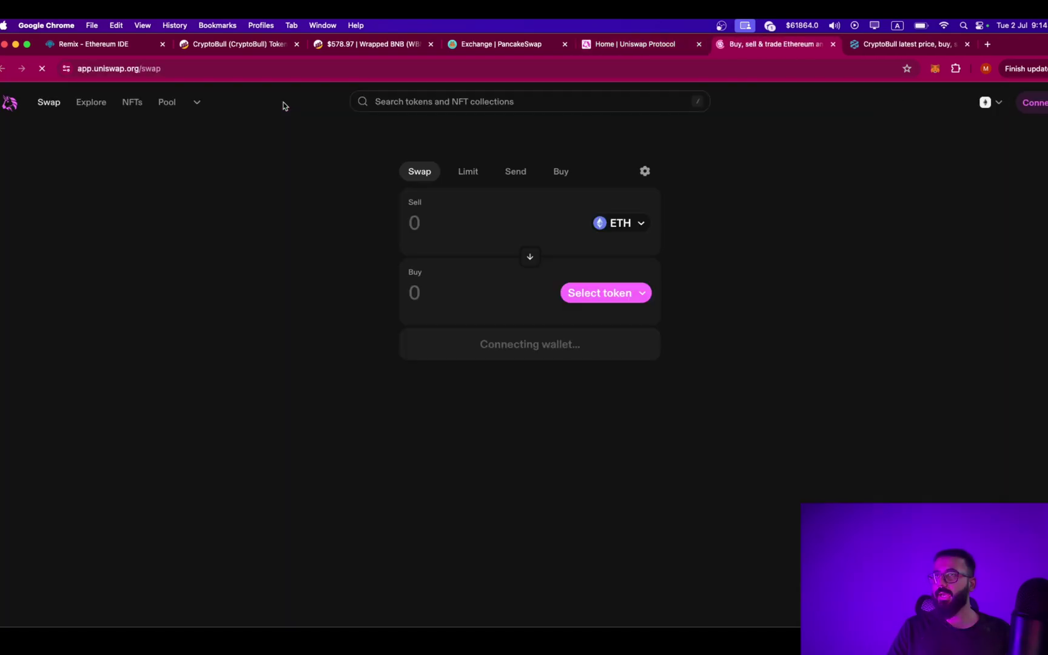
click(162, 110)
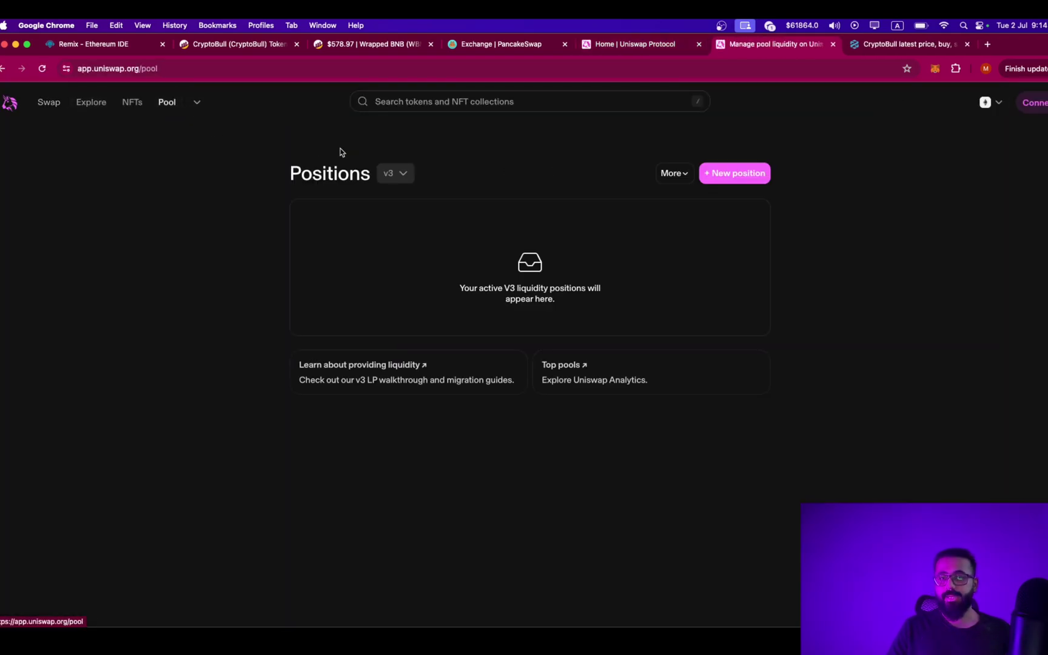
click(405, 174)
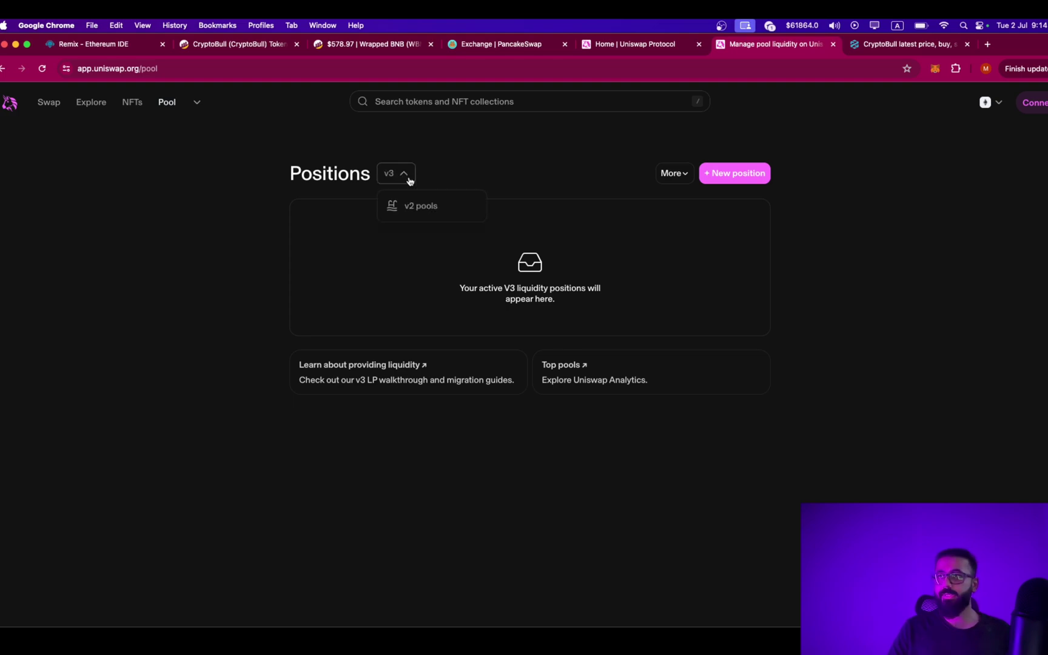
click(423, 207)
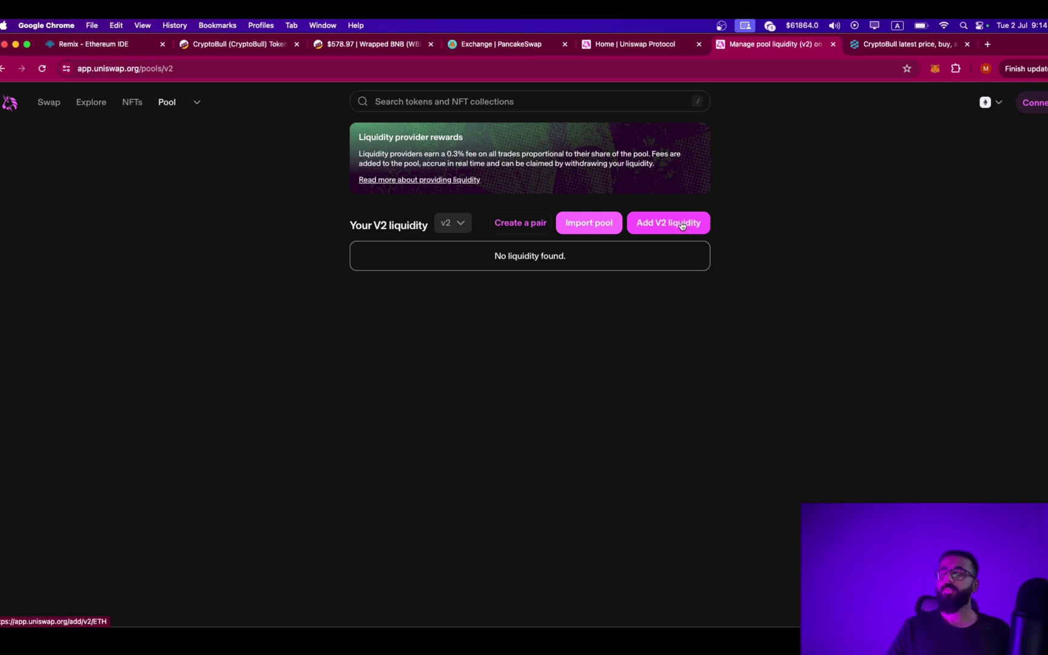
click(520, 221)
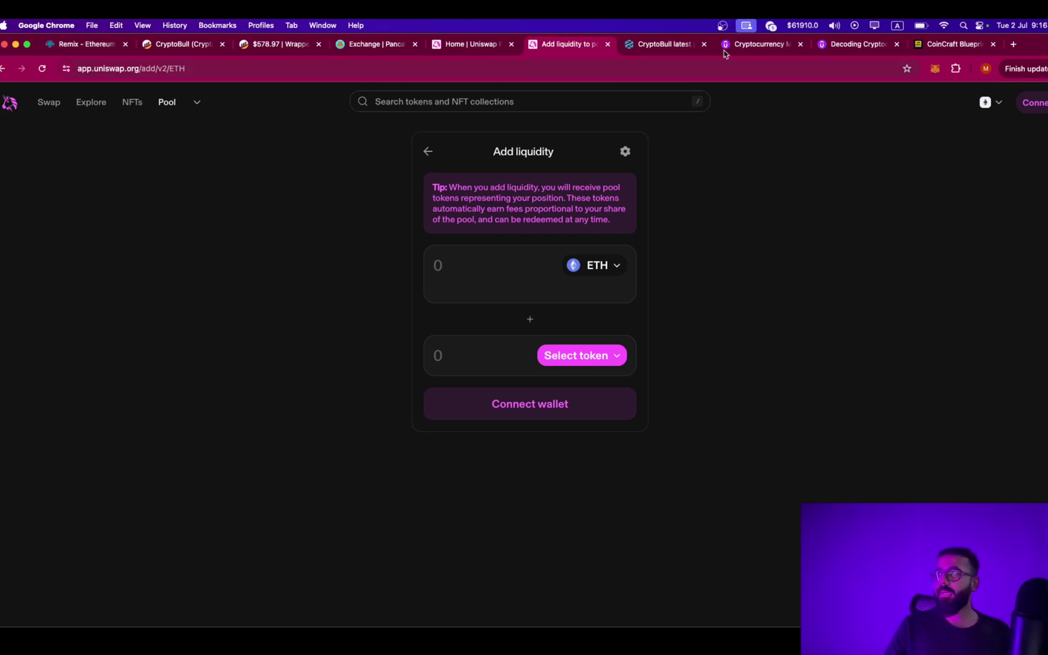
Step: Look through the CoinCraft Blueprint website and the two Udemy pages for the cryptocurrency creation and rug pull courses
click(921, 45)
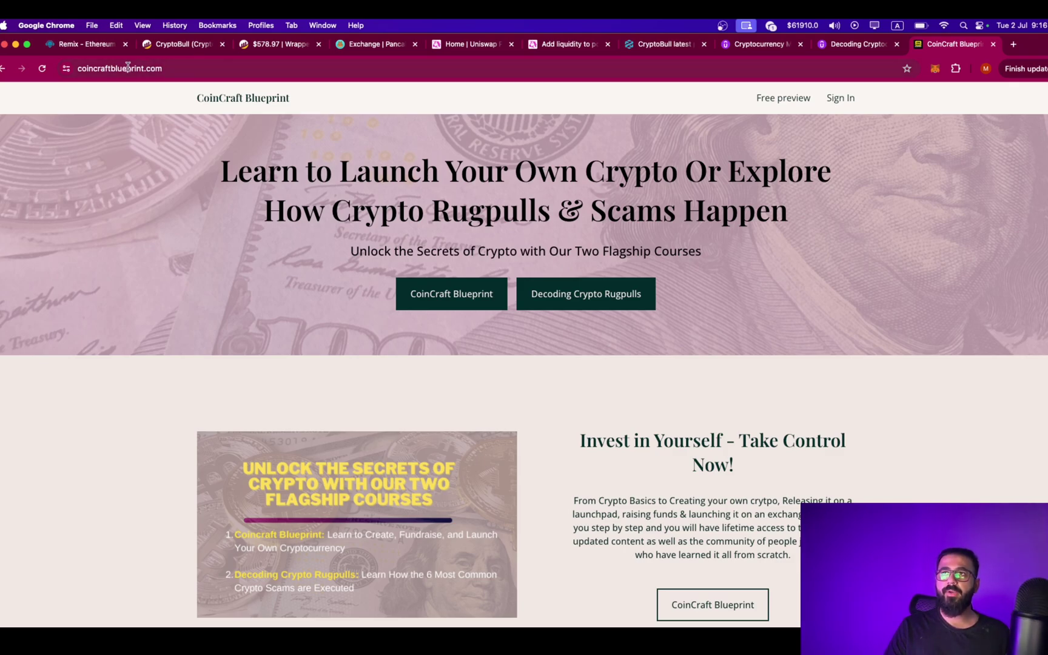
scroll(347, 353, down, 4)
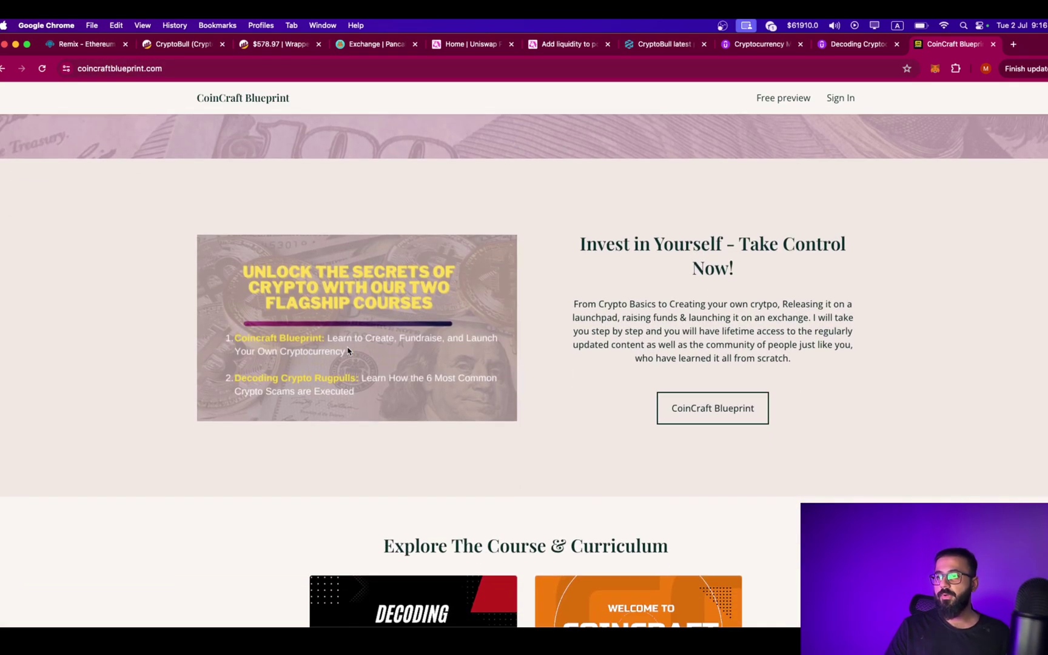
click(762, 49)
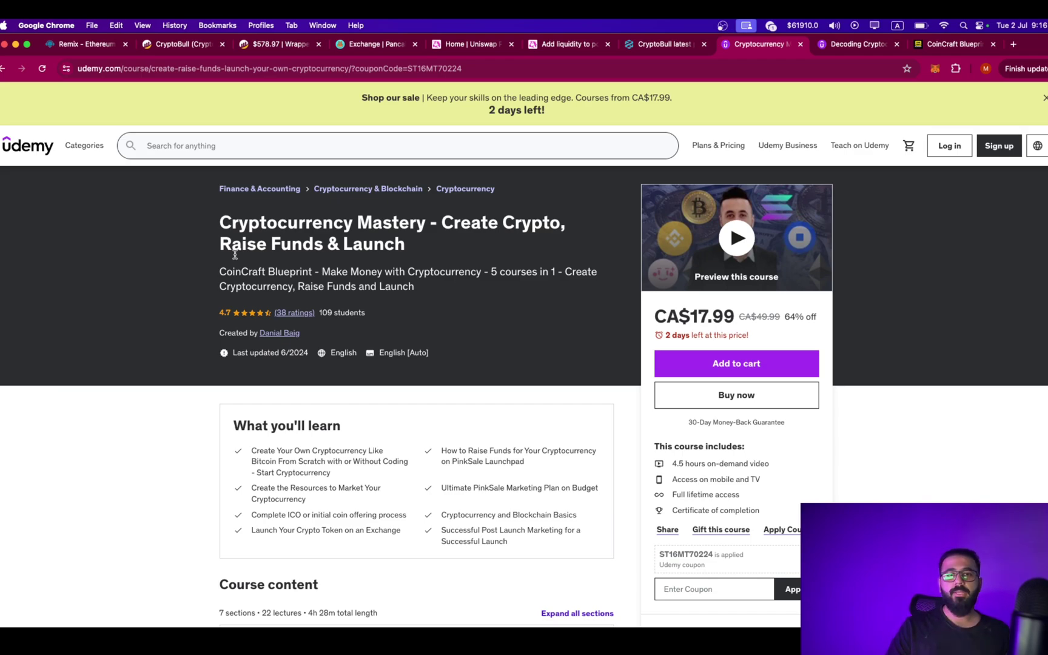
click(828, 45)
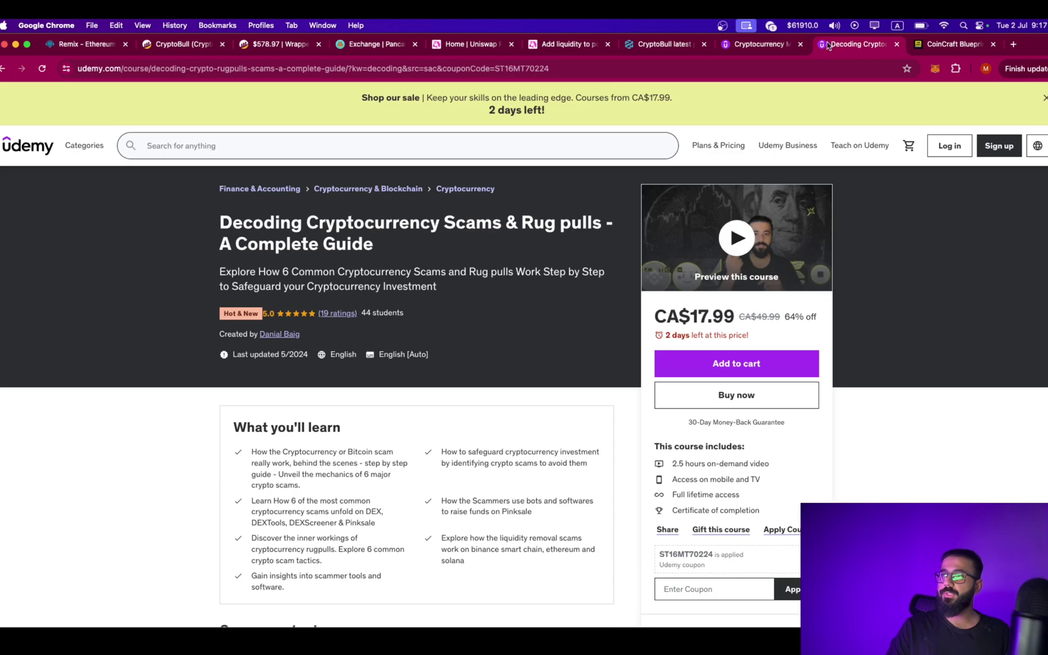